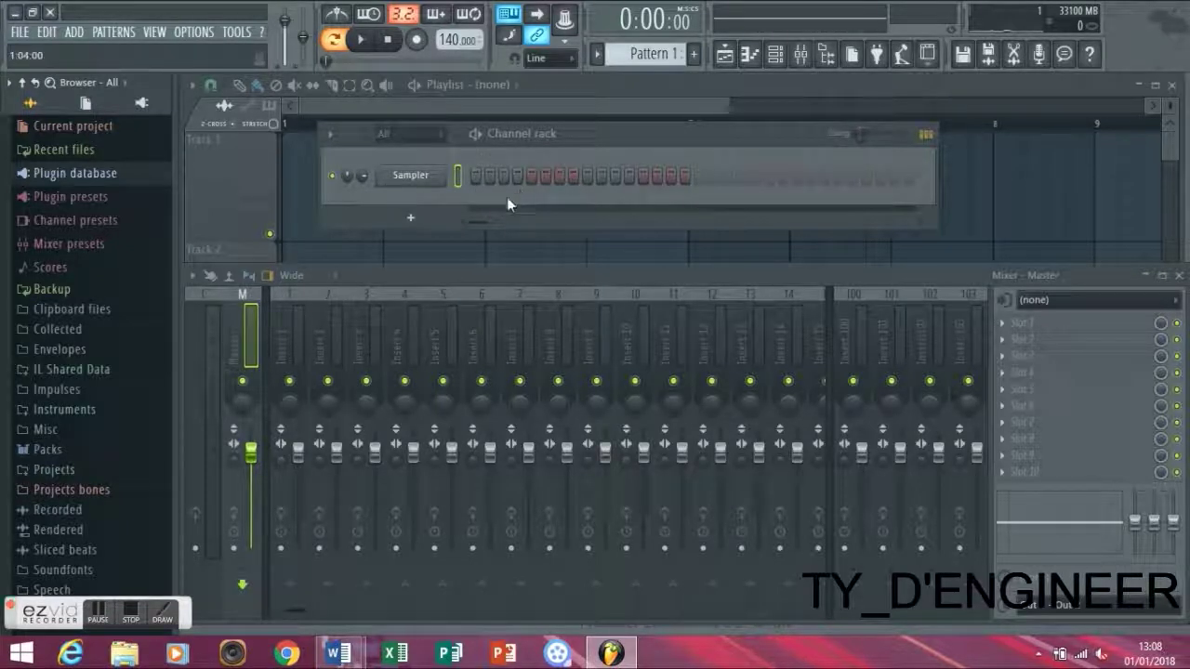
Add an FL Keys channel to the channel rack and move its plugin window higher on the workspace.
left_click(502, 180)
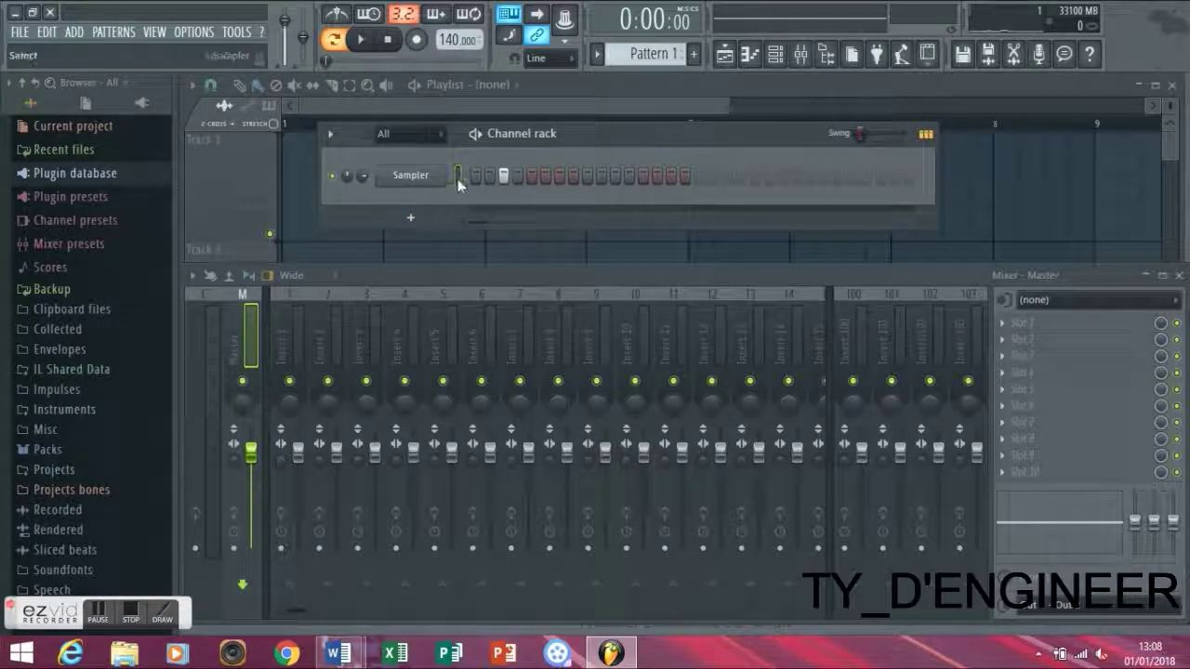
left_click(411, 217)
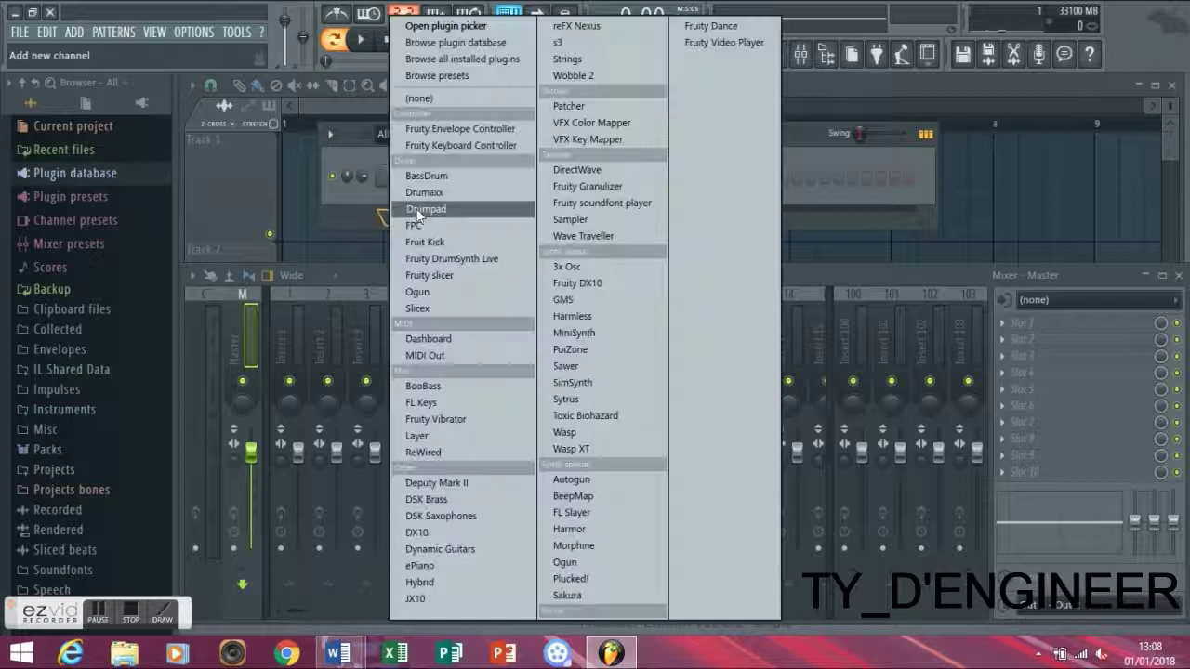
left_click(452, 406)
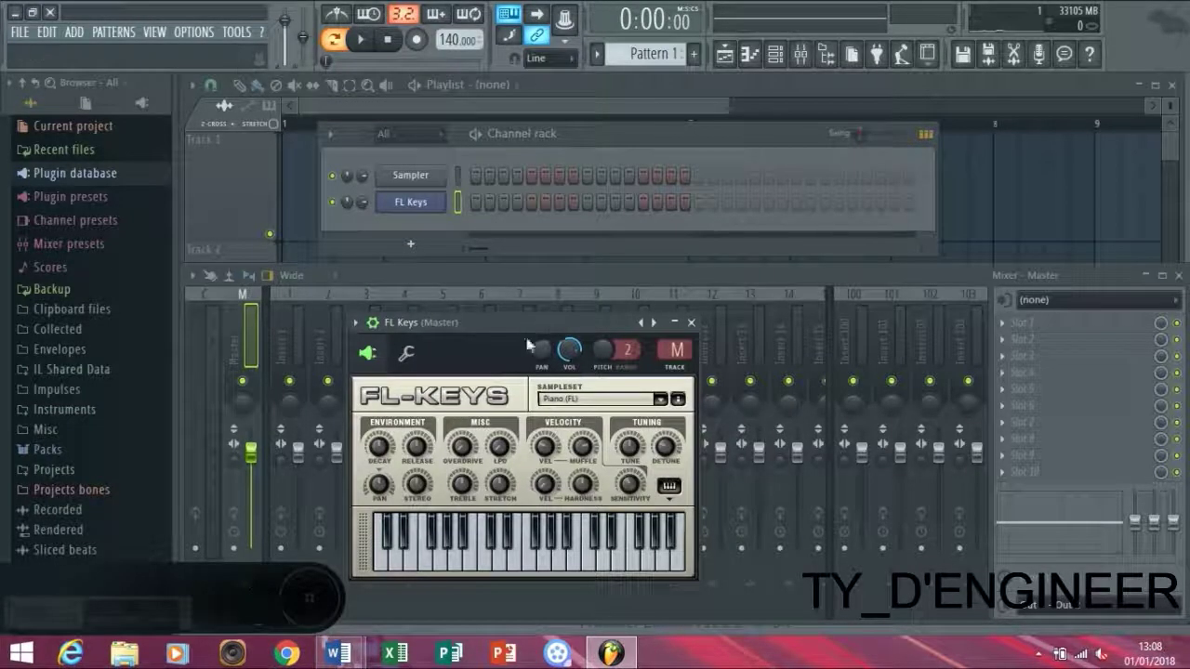
left_click_drag(524, 323, 518, 231)
Test a few notes on FL Keys and unmute the computer's speaker volume.
key("m")
key("comma")
key("b")
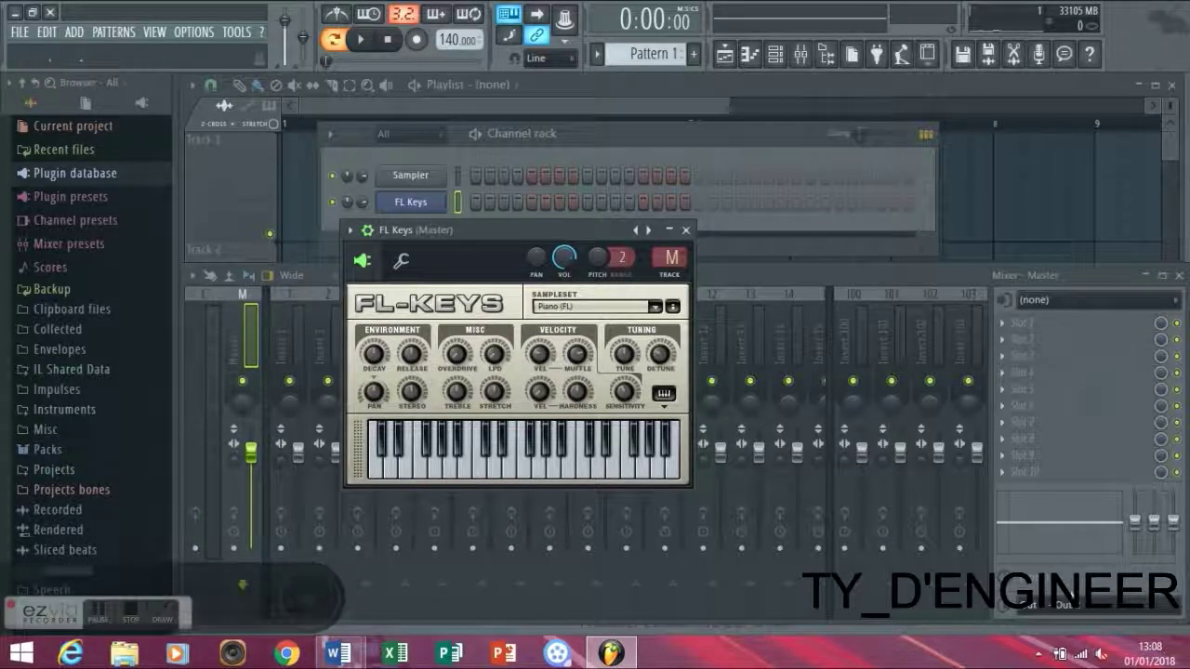
left_click(1104, 657)
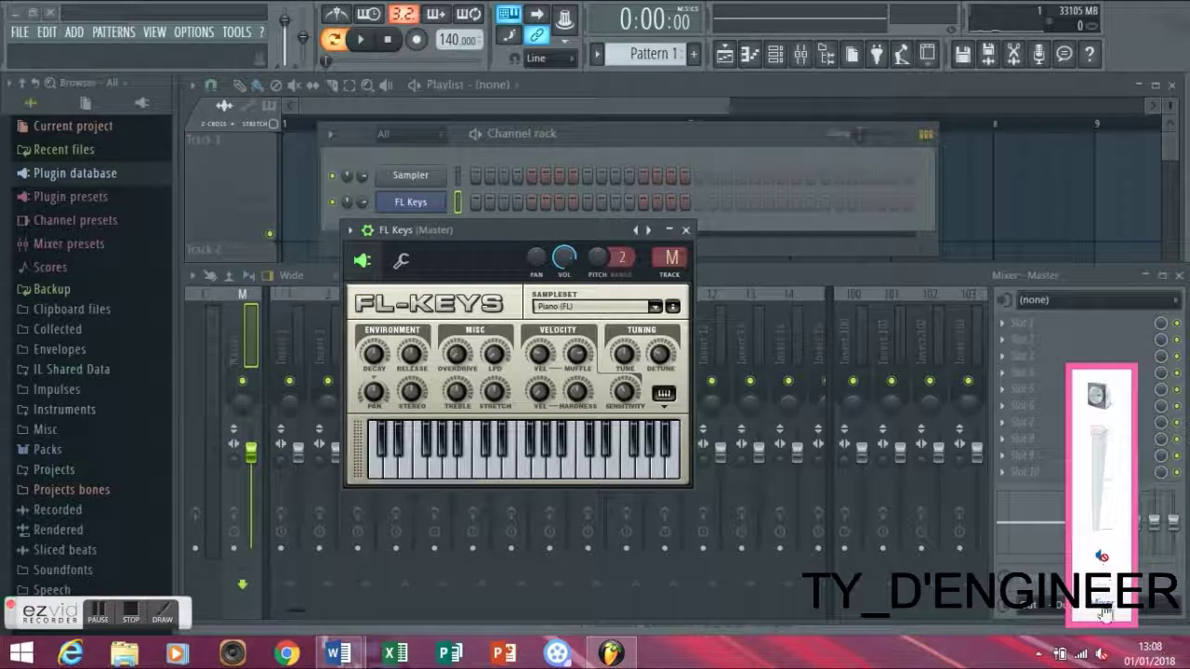
left_click(1103, 558)
Close the FL Keys plugin window and dismiss the Windows restart notice without restarting.
double_click(559, 228)
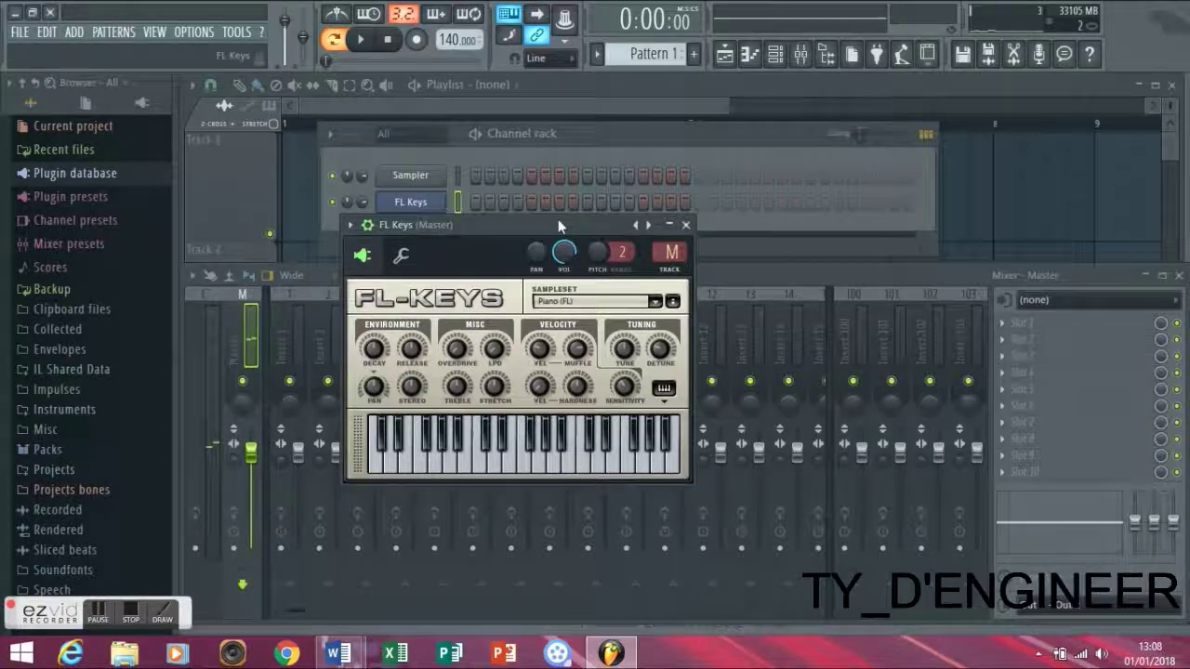
left_click(508, 224)
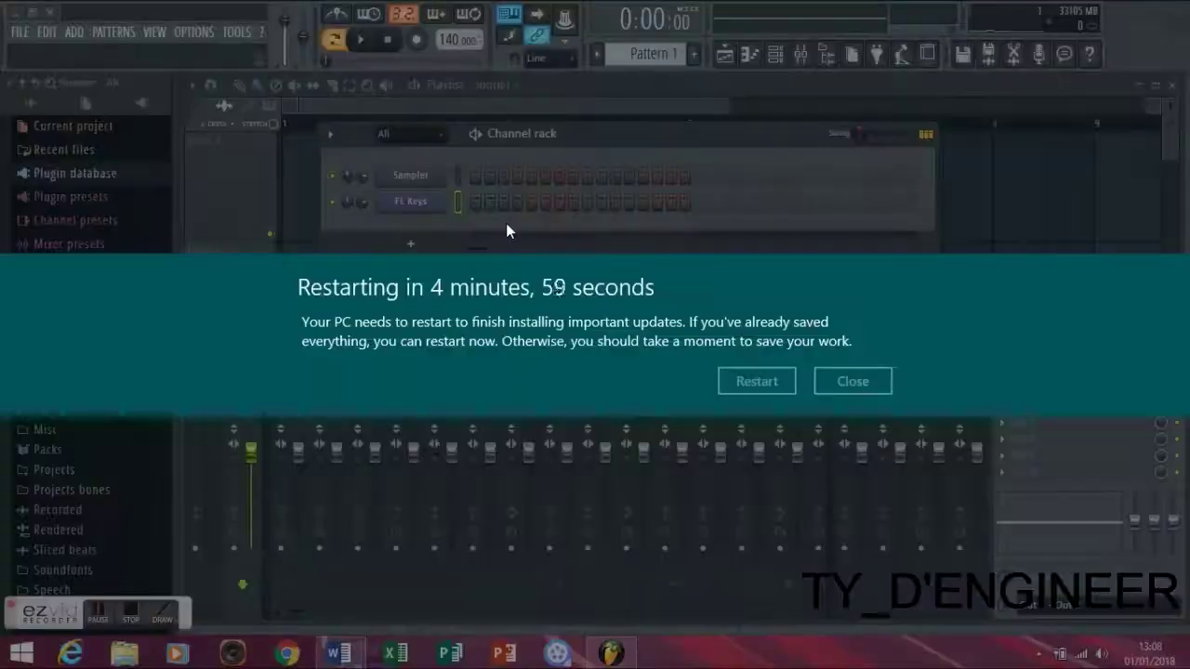
left_click(853, 381)
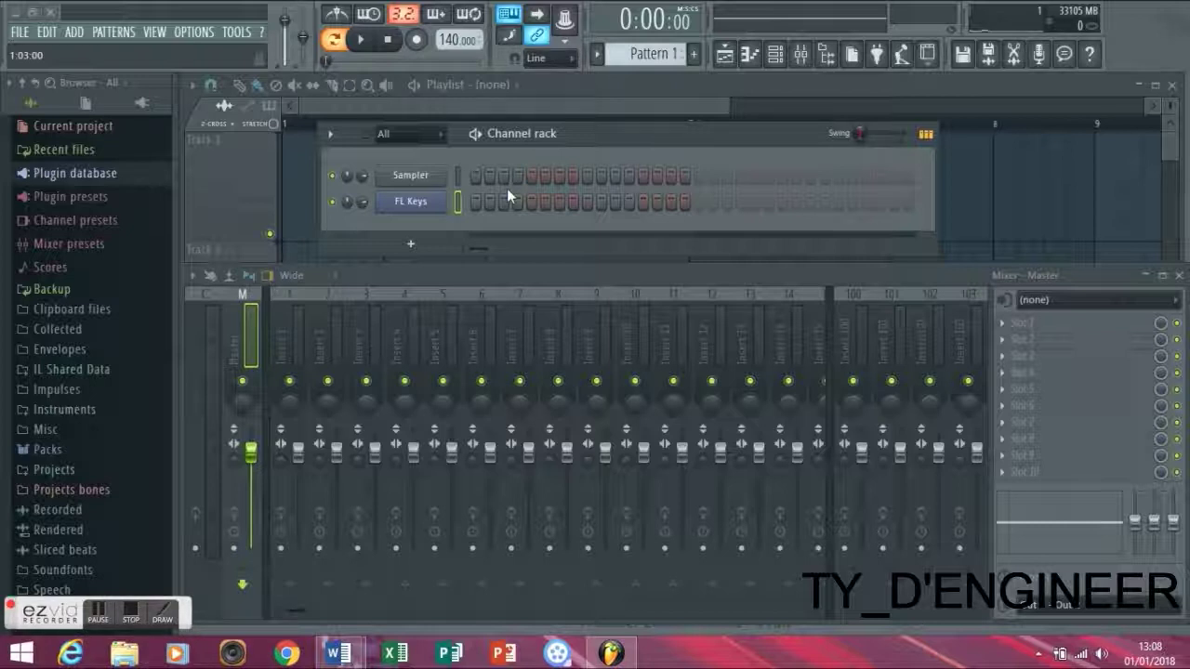
Switch playback to song mode and arm recording for everything.
left_click(340, 45)
left_click(421, 41)
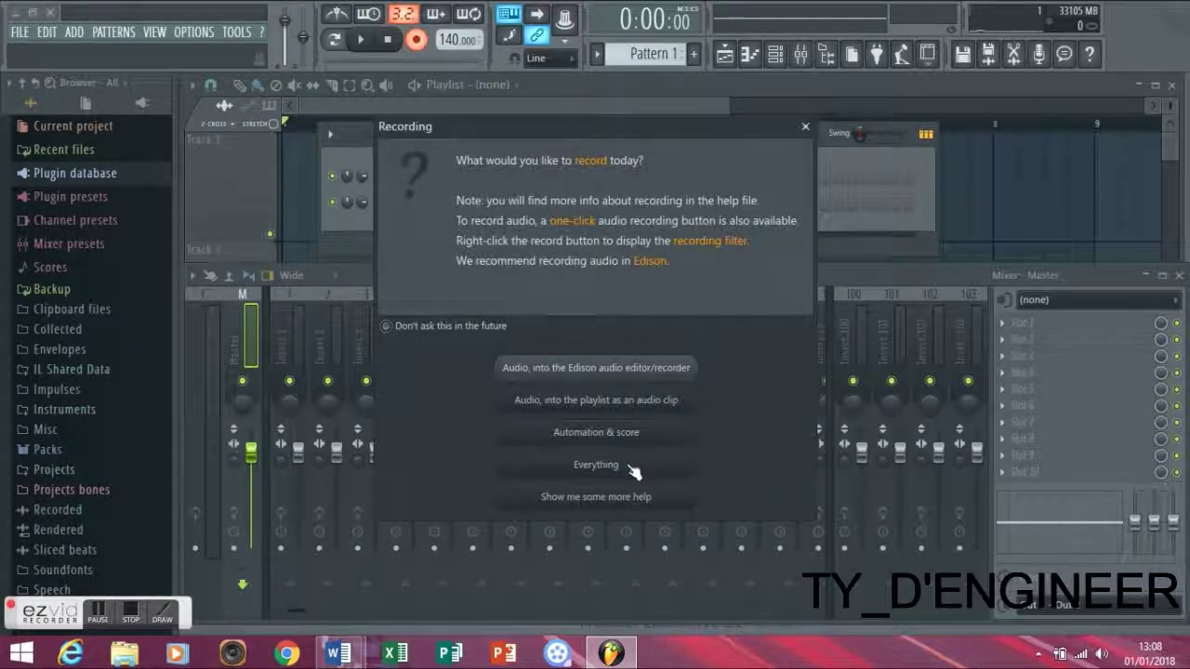
left_click(636, 468)
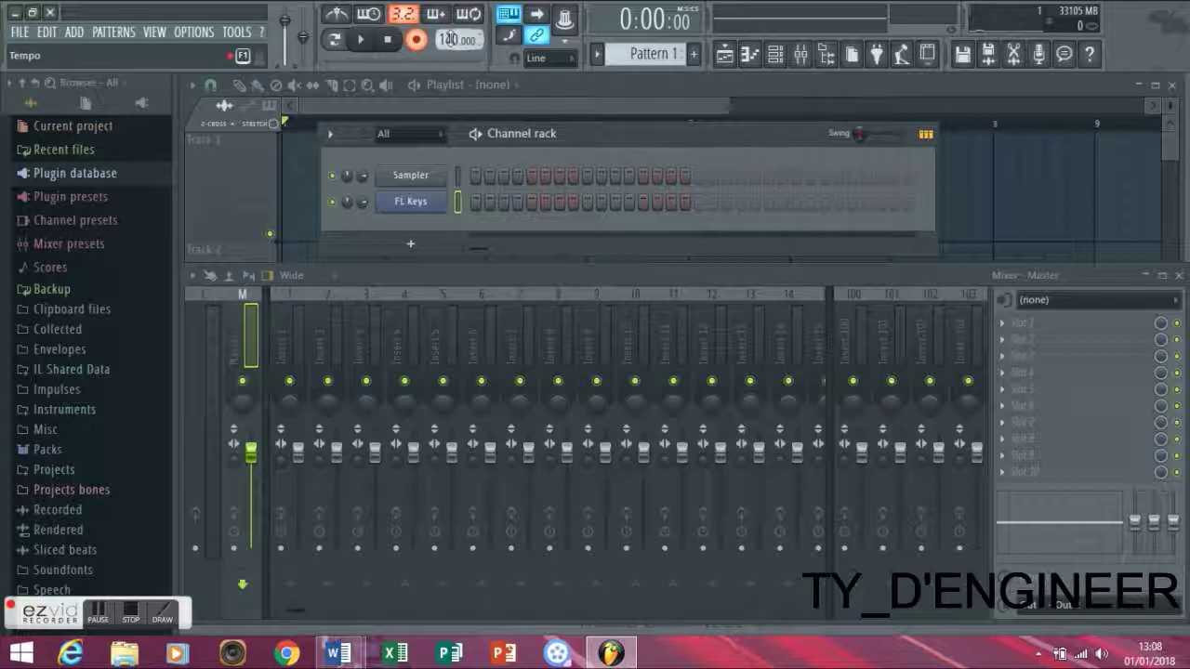
Set the project tempo to 120 BPM and turn on the metronome.
left_click_drag(449, 39, 450, 75)
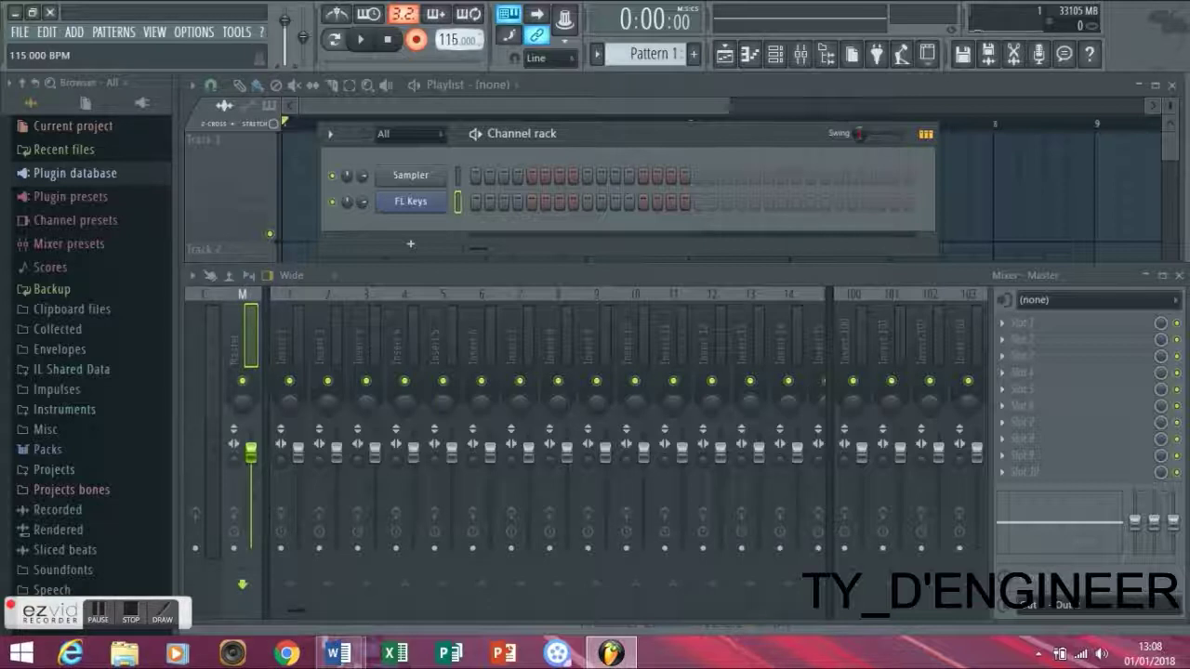
left_click_drag(450, 39, 450, 38)
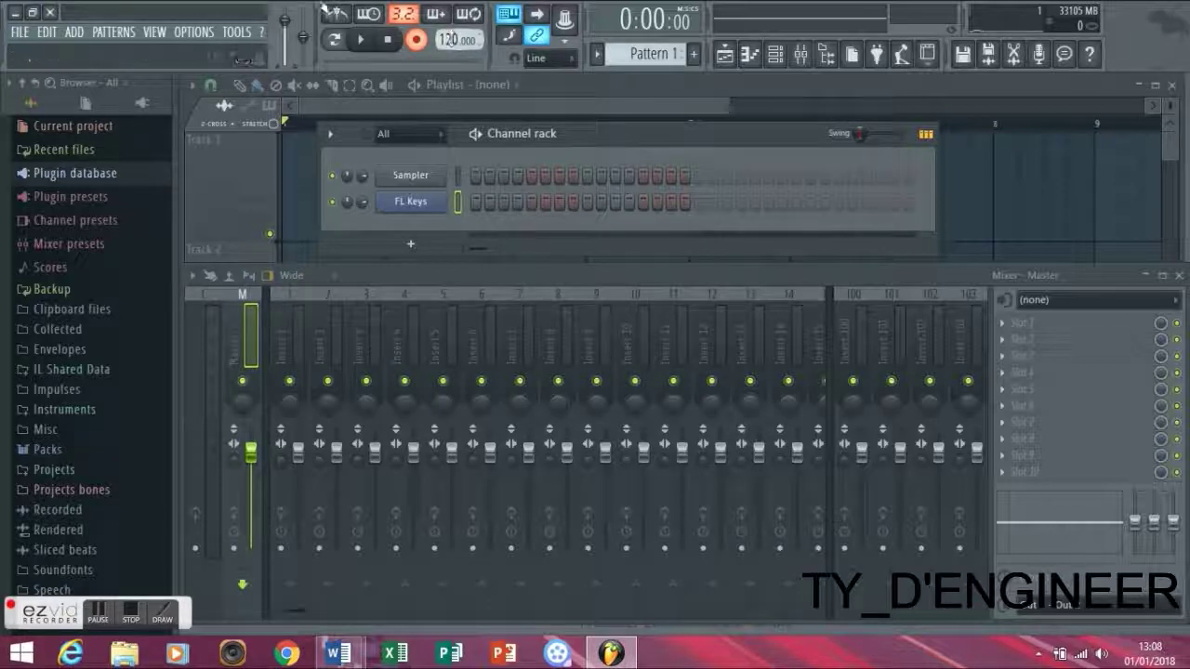
left_click(338, 15)
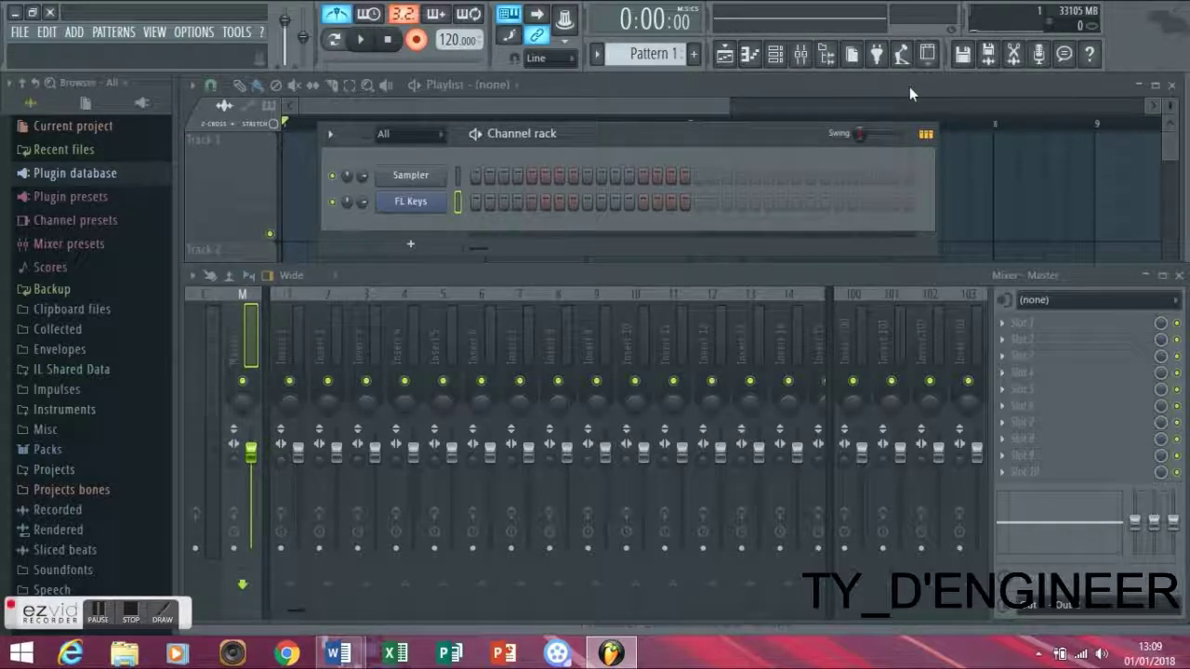
Record three short FL Keys chords into Pattern 1 and delete the stray final C#5 note in the piano roll.
key("space")
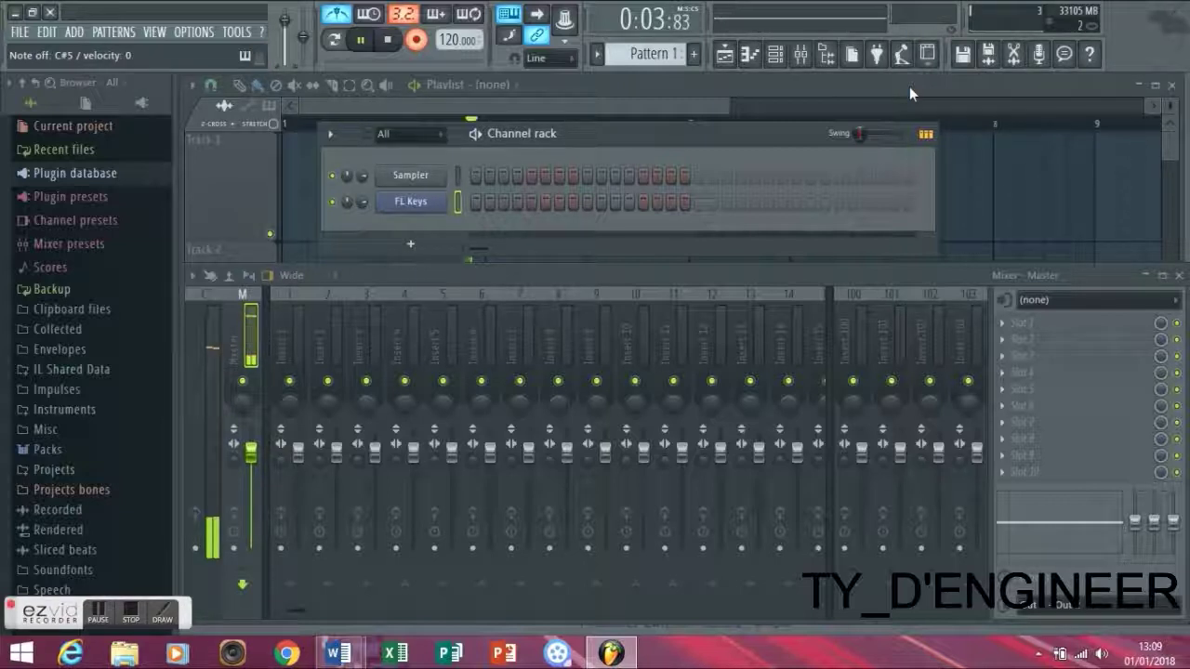
key("space")
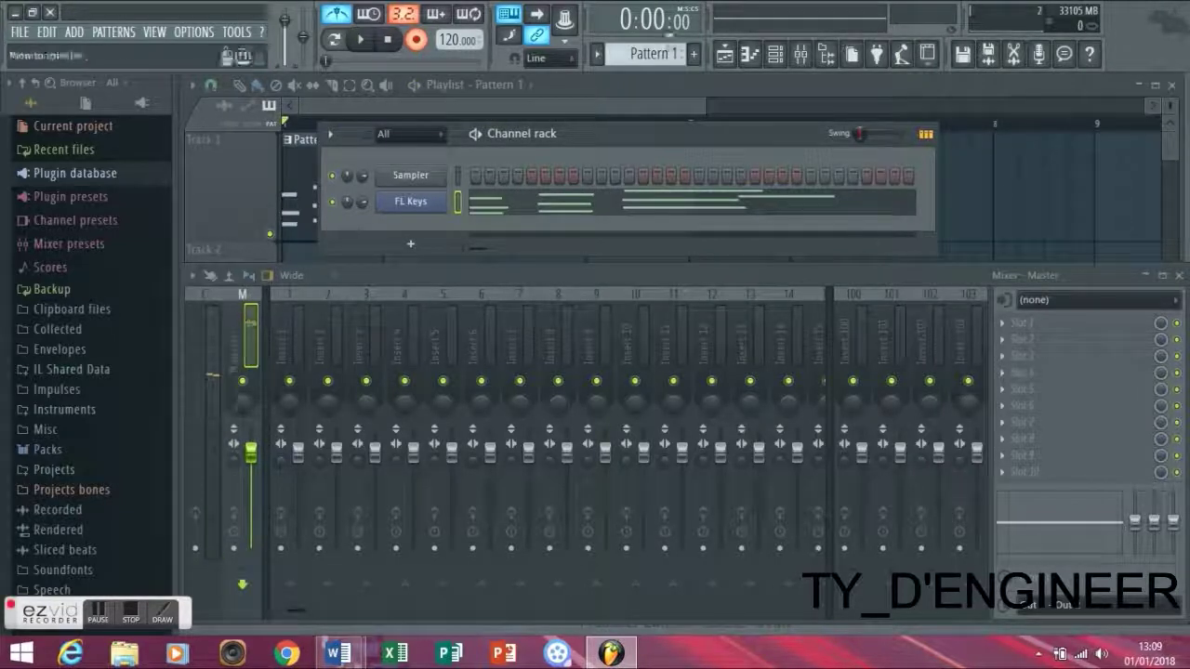
left_click(752, 54)
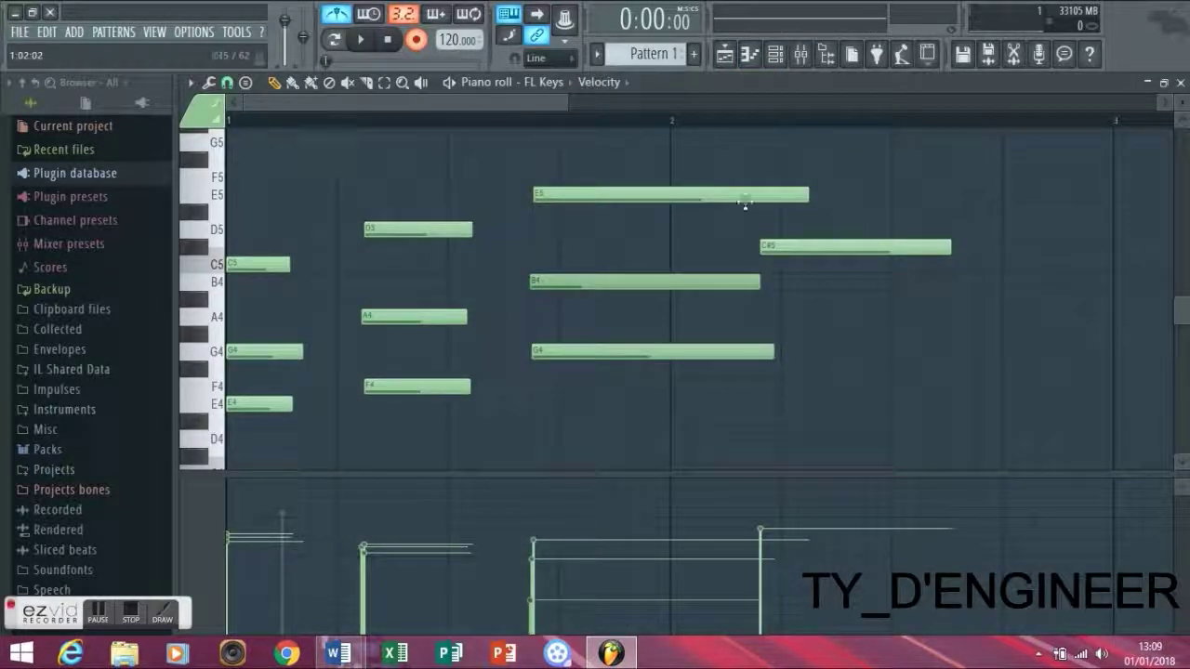
right_click(783, 245)
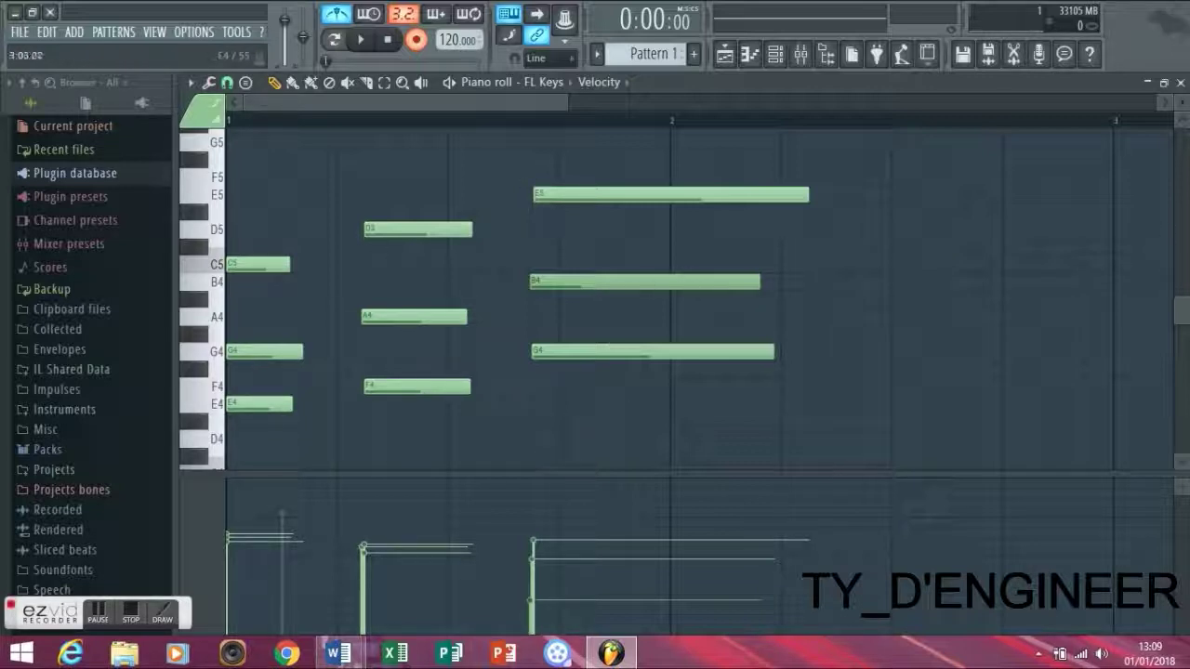
left_click(1181, 81)
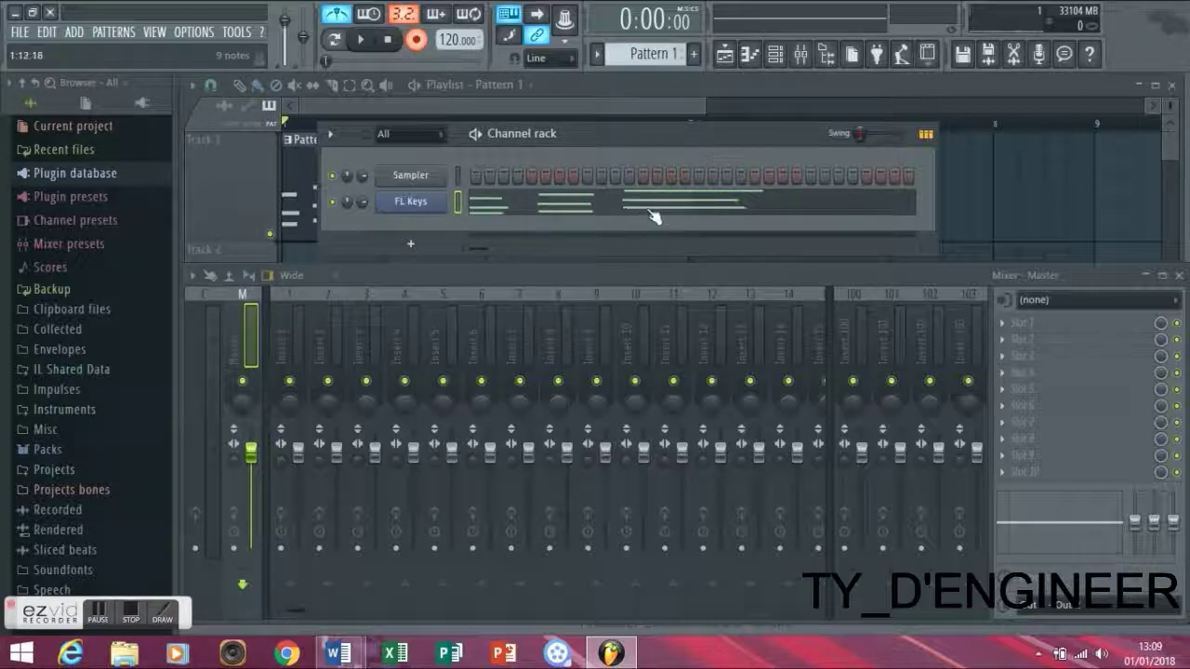
Select the first two bars of the playlist, covering the Pattern 1 clip.
left_click(644, 88)
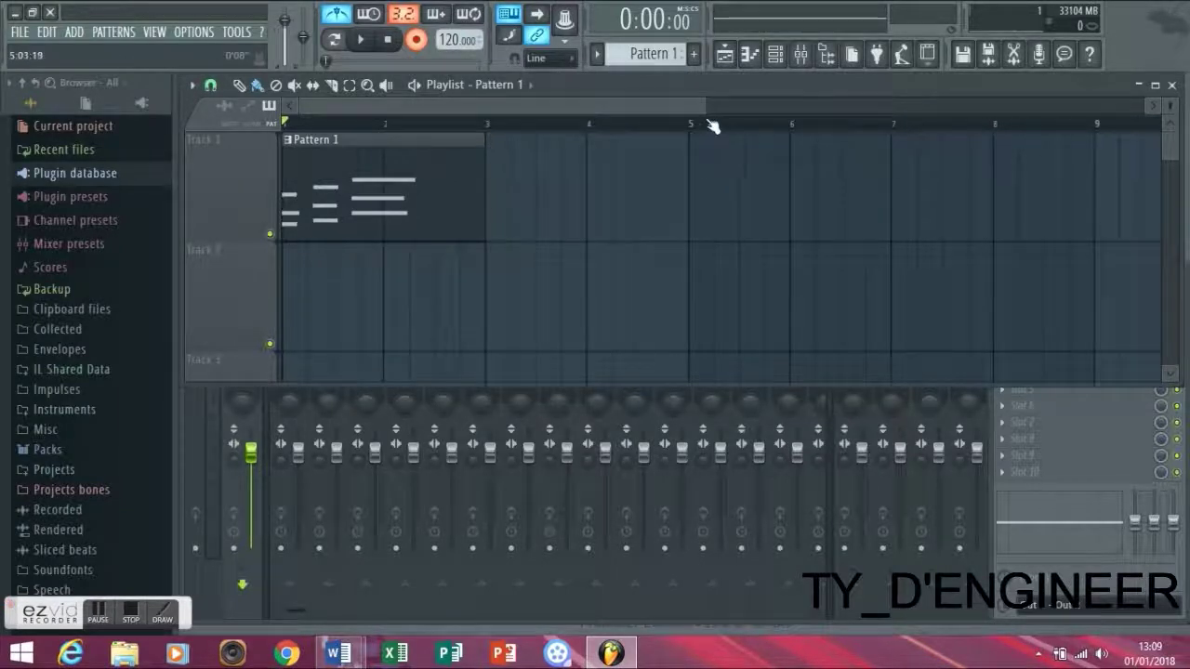
left_click_drag(707, 105, 1001, 102)
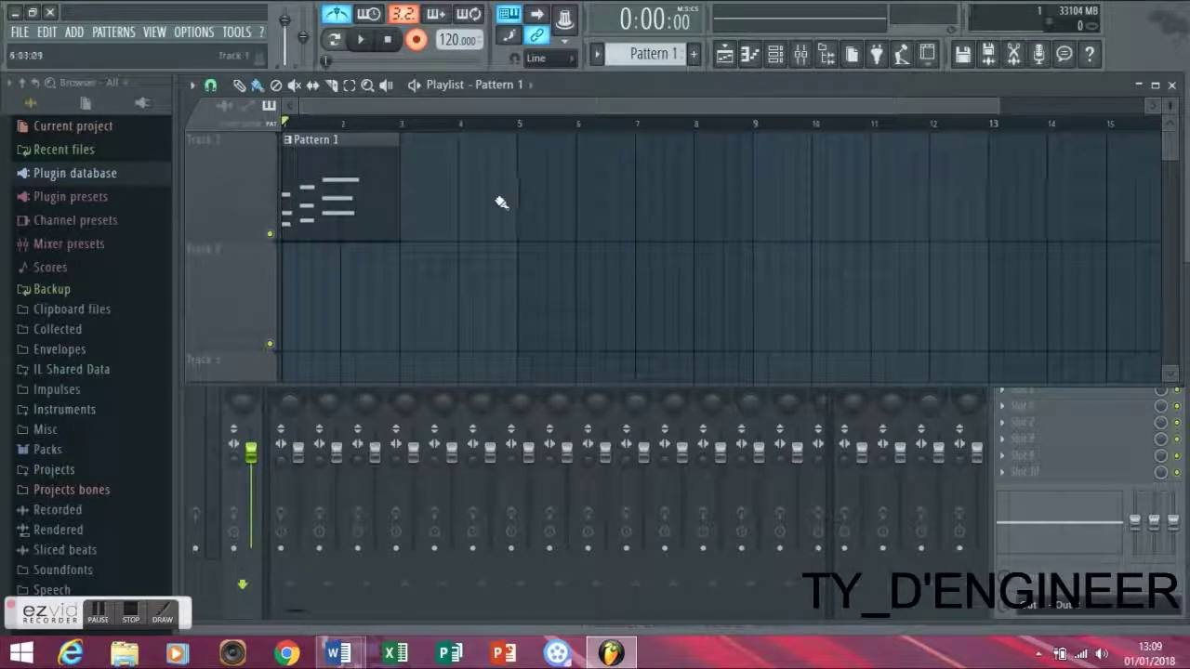
left_click_drag(373, 127, 209, 138)
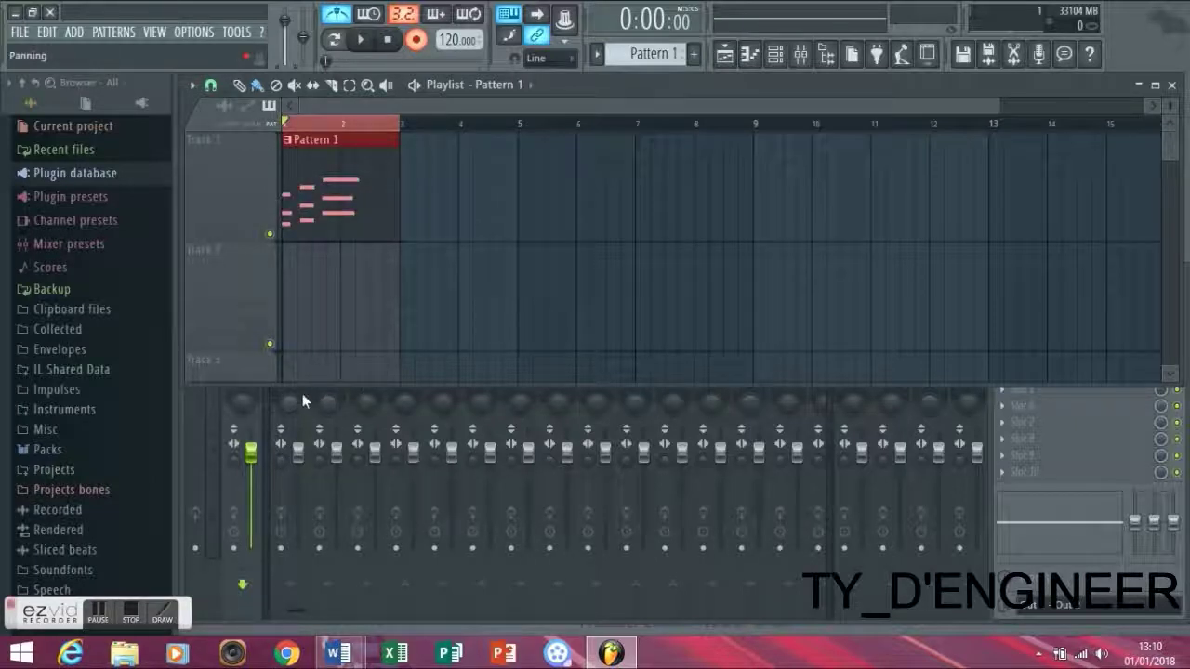
Route the FL Keys channel to mixer track 1 and close its plugin window.
left_click(777, 55)
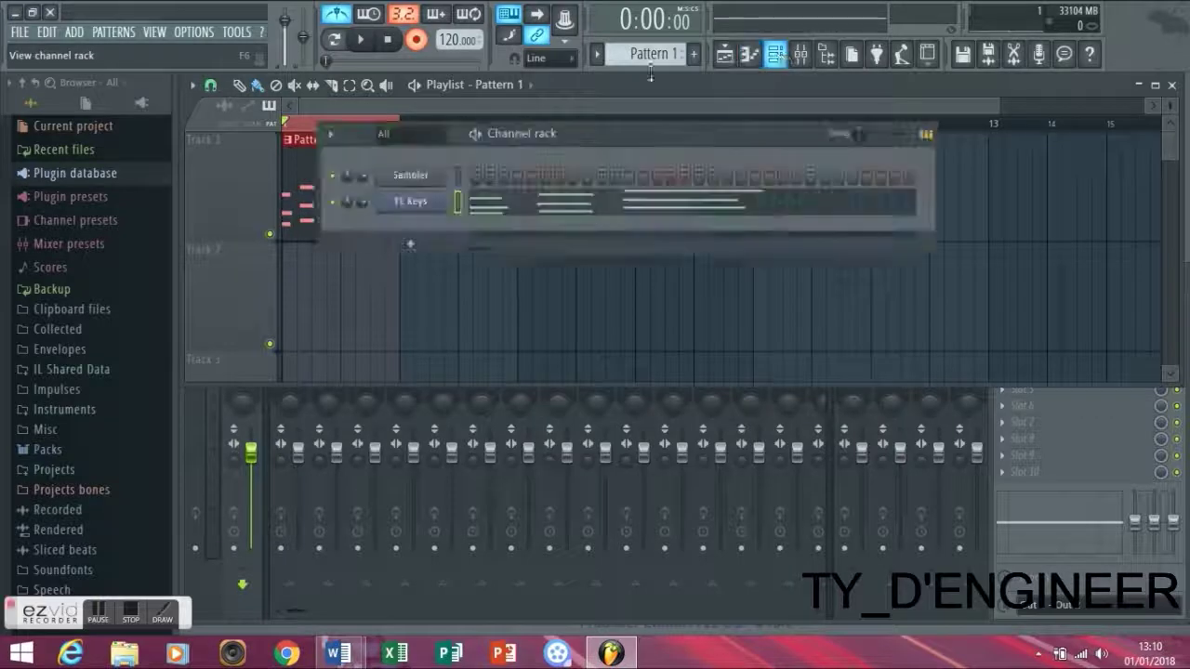
left_click(412, 206)
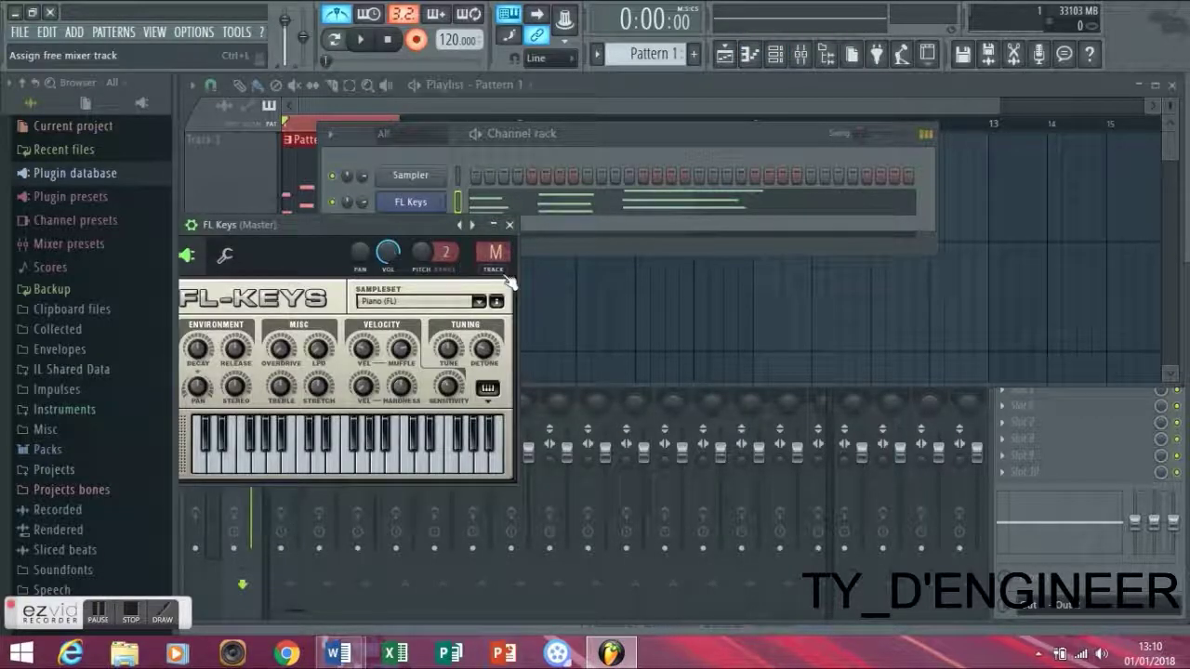
left_click_drag(504, 255, 504, 241)
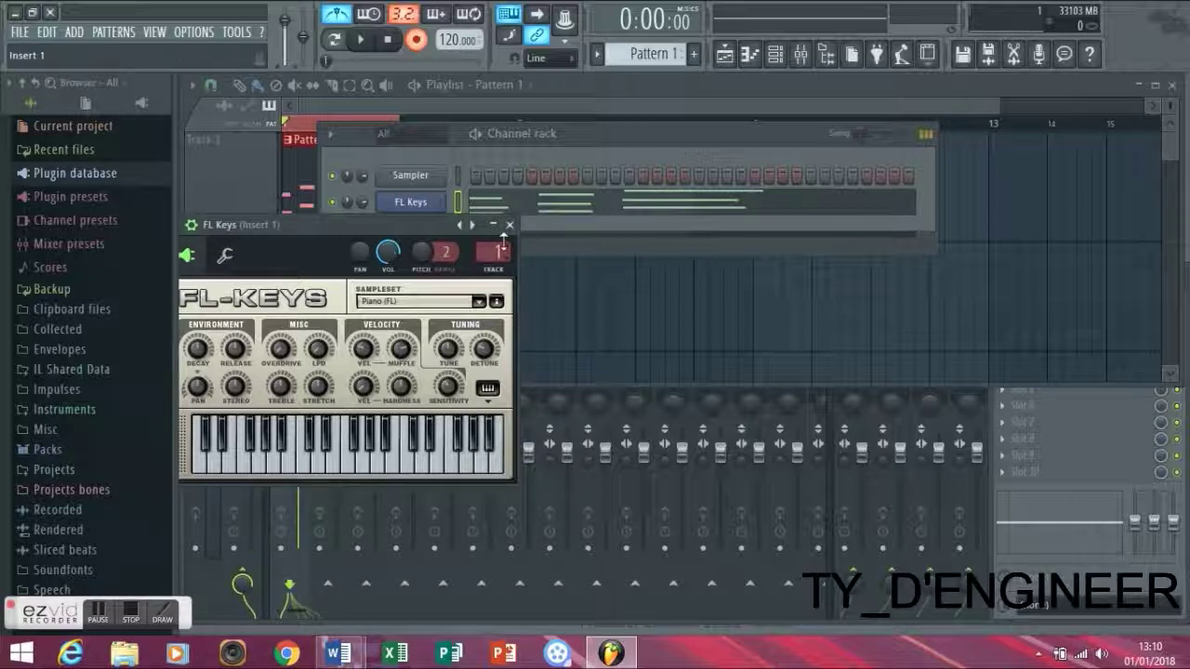
left_click(510, 225)
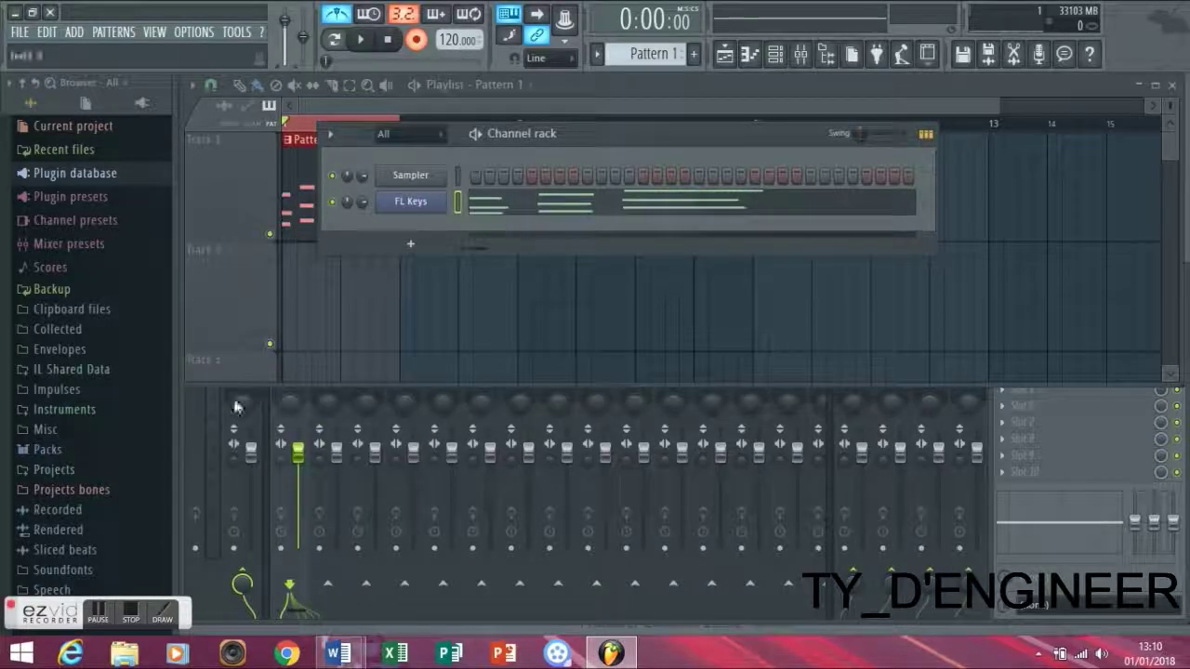
Arm mixer track Insert 1 for disk recording and render the selected two bars to a 32Bit float wave file.
left_click(307, 404)
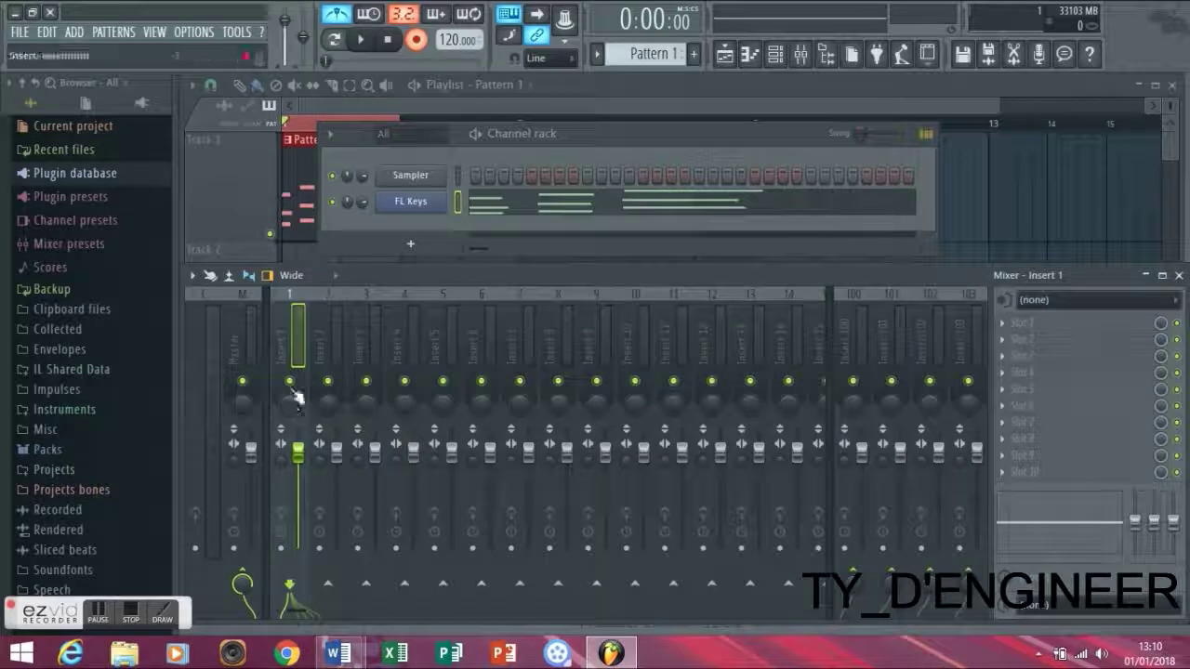
left_click(281, 549)
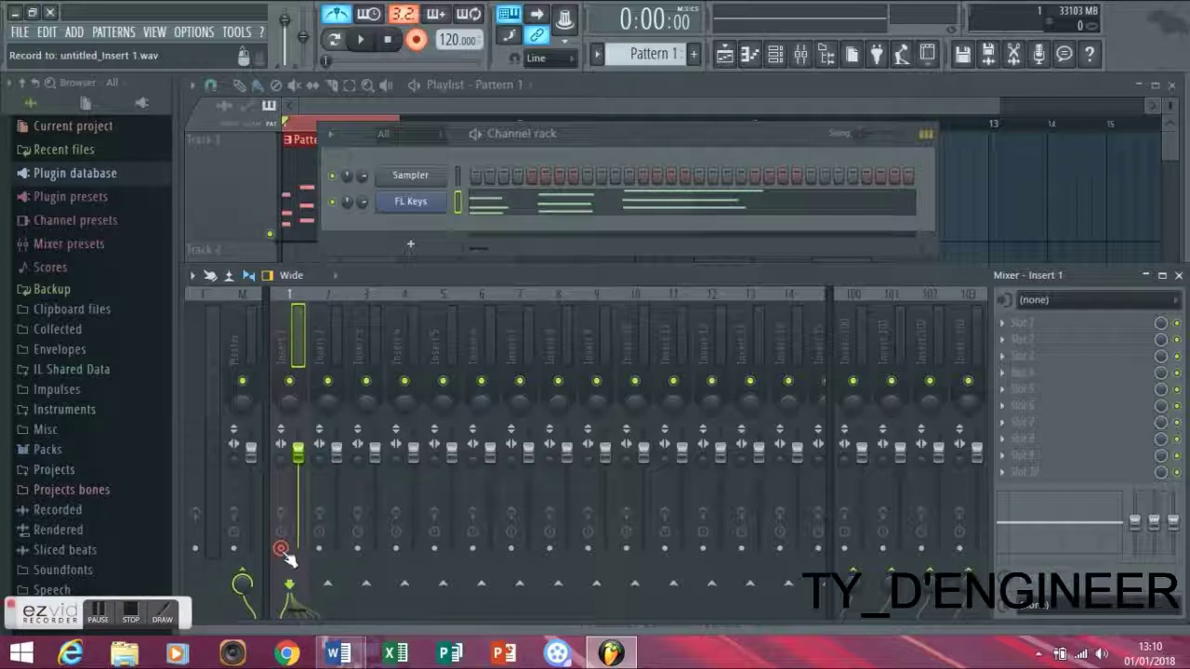
left_click(196, 277)
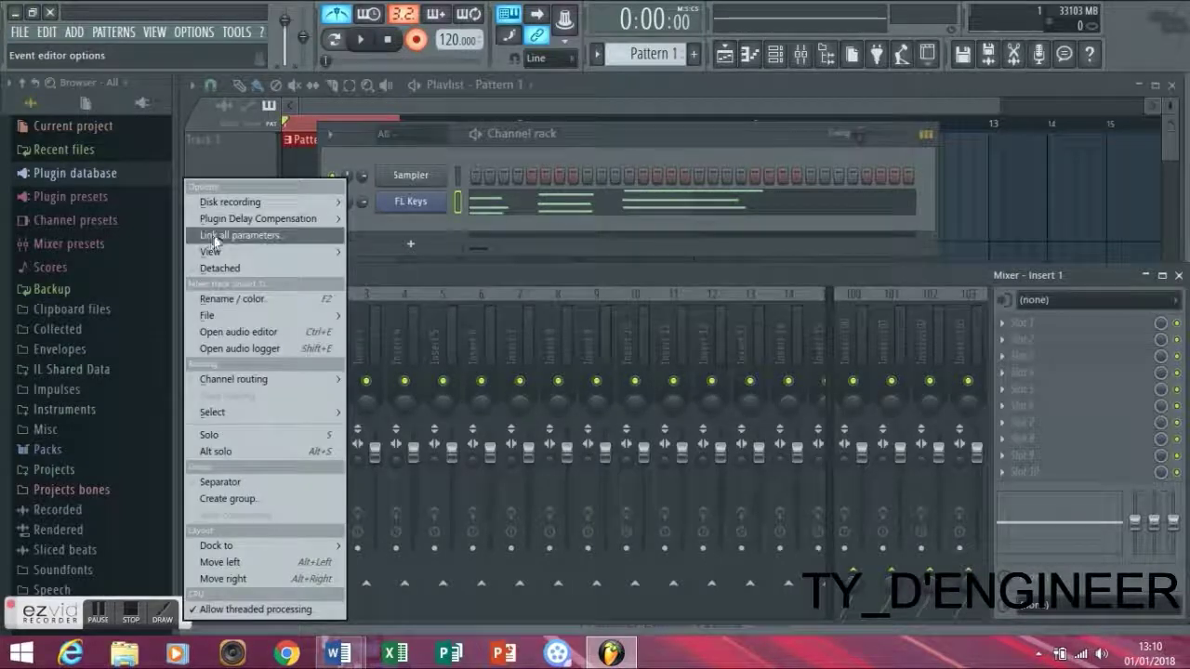
mouse_move(227, 203)
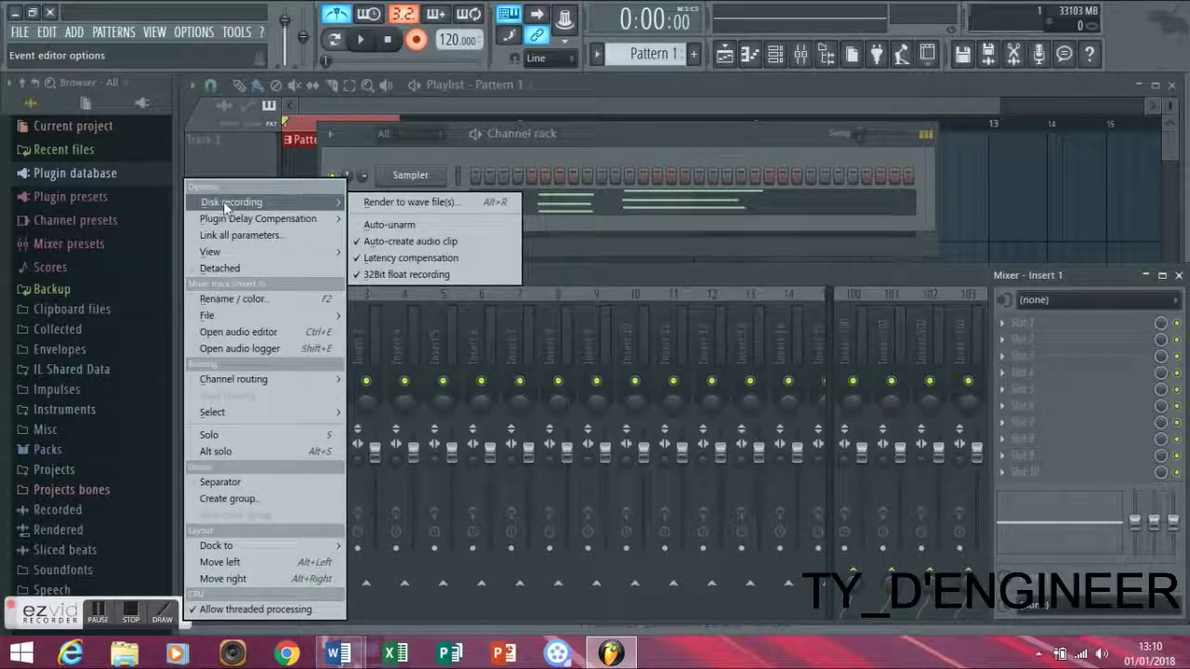
left_click(450, 204)
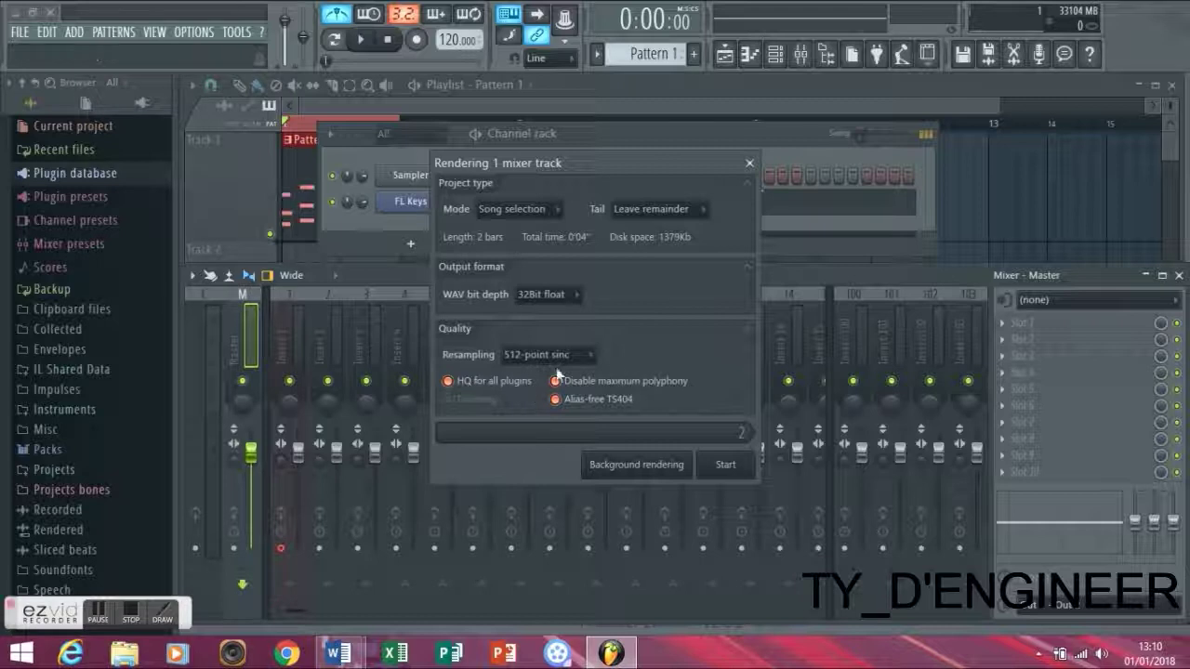
left_click(734, 464)
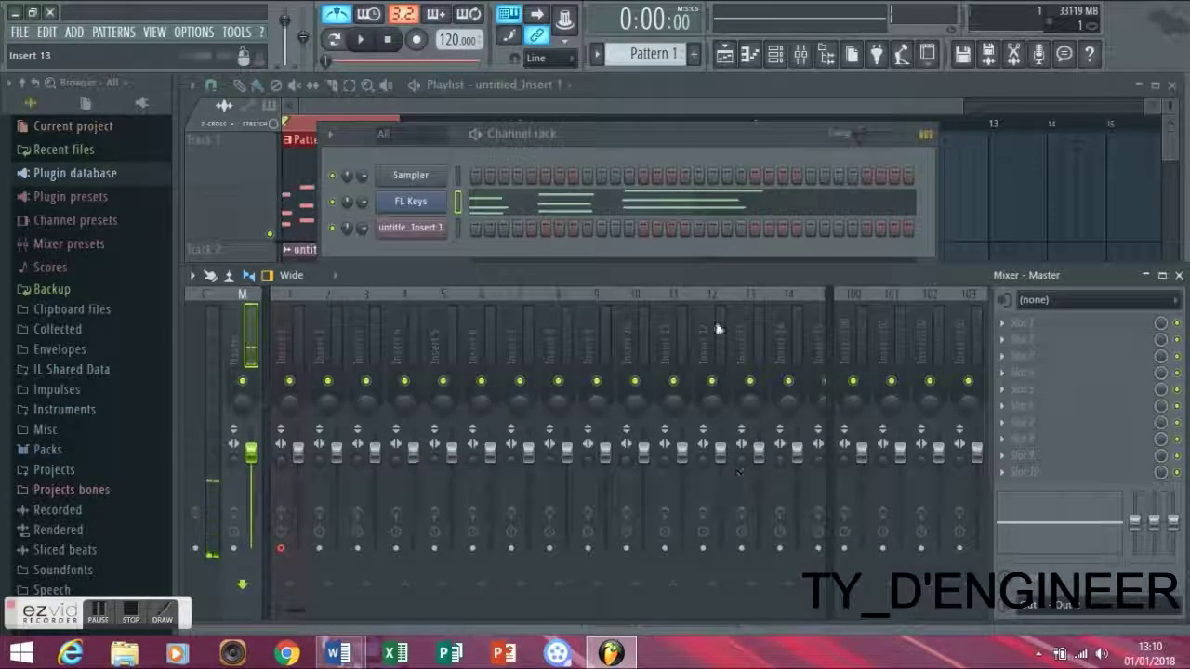
Mute playlist Track 2 holding the rendered audio clip and play the selected bars to hear the original pattern.
left_click(720, 79)
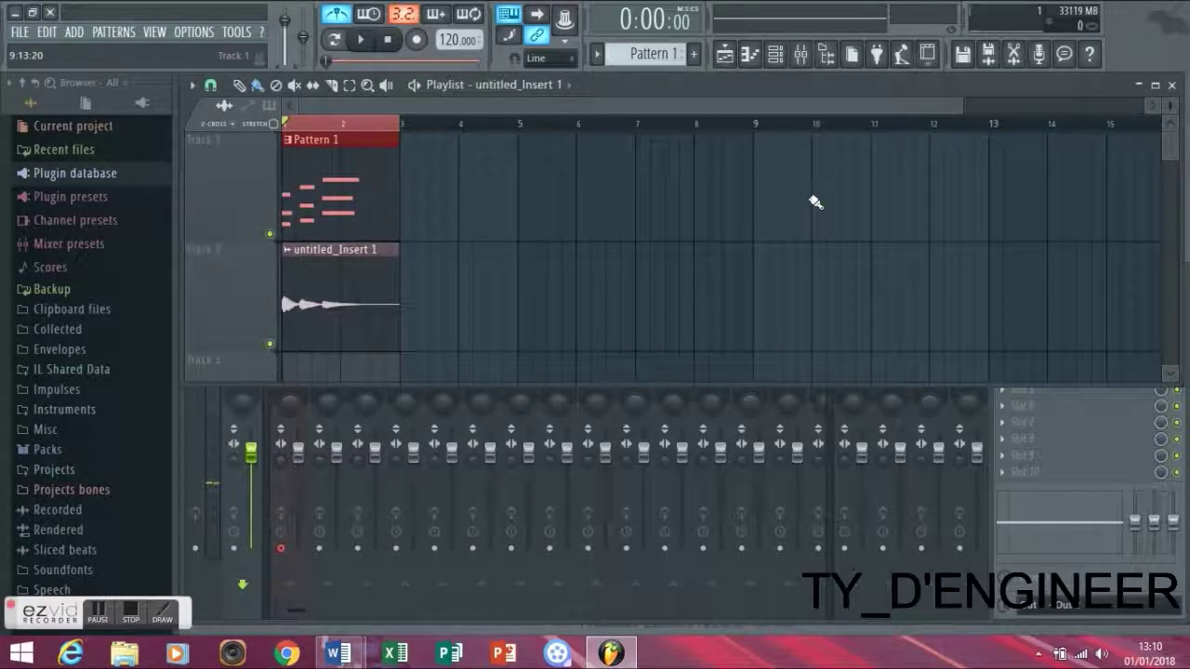
left_click_drag(966, 110, 503, 85)
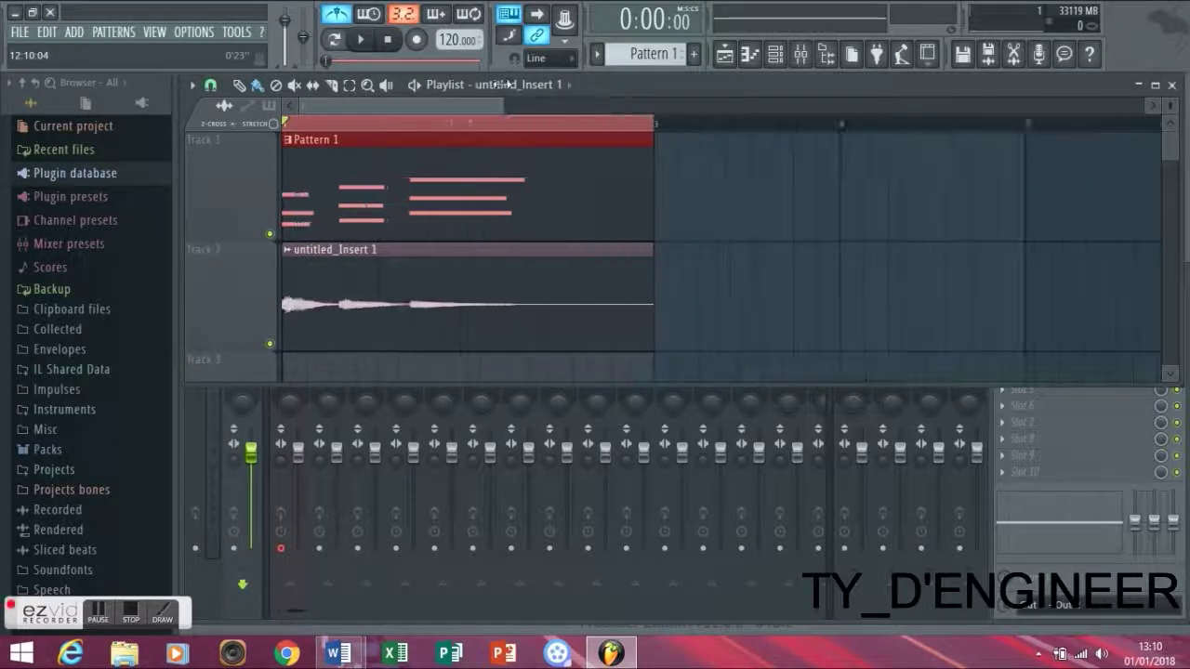
left_click(269, 344)
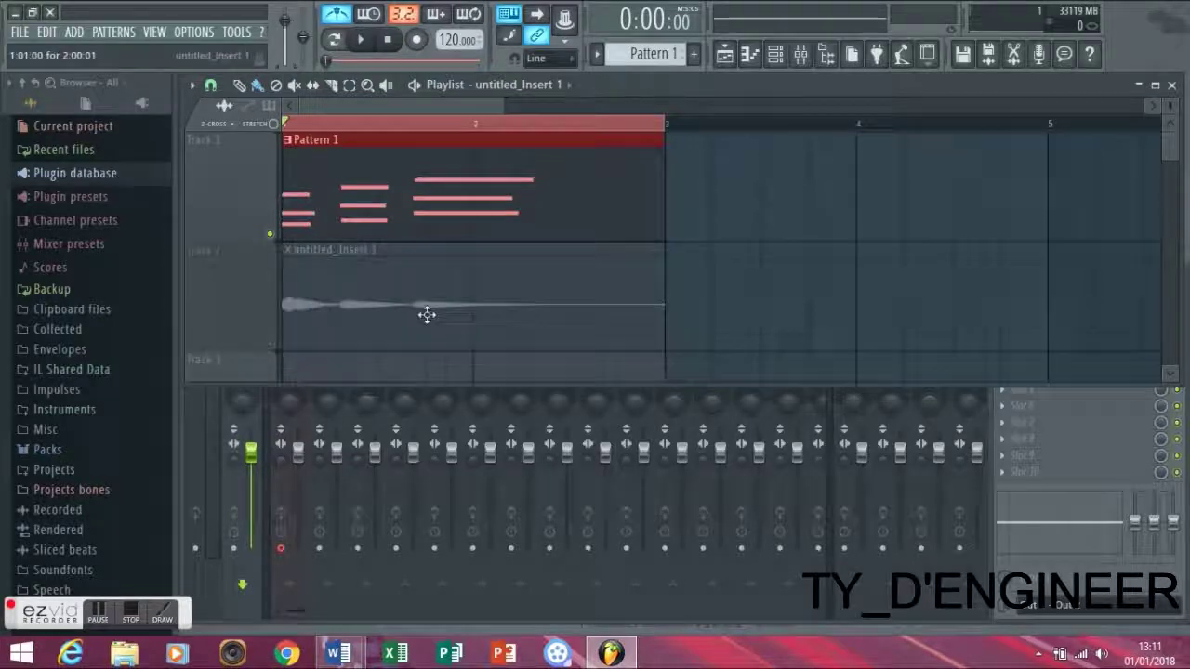
left_click(364, 40)
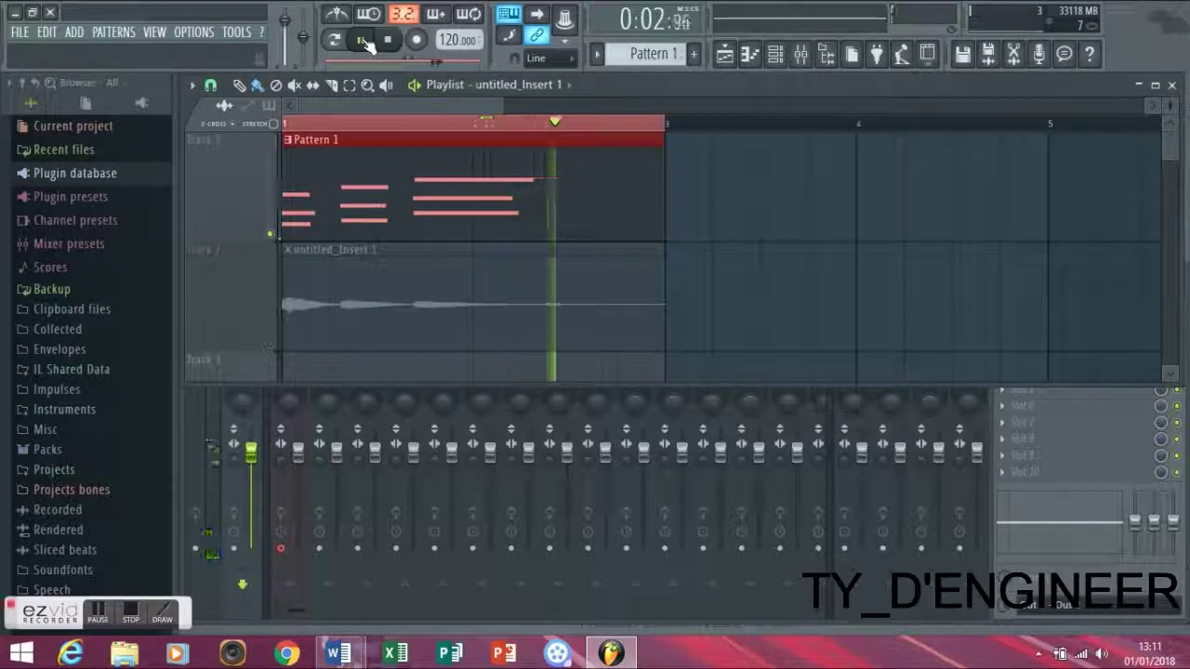
Play the selected bars with only the rendered audio clip on Track 2 audible, and leave both Track 1 and Track 2 unmuted.
left_click(364, 41)
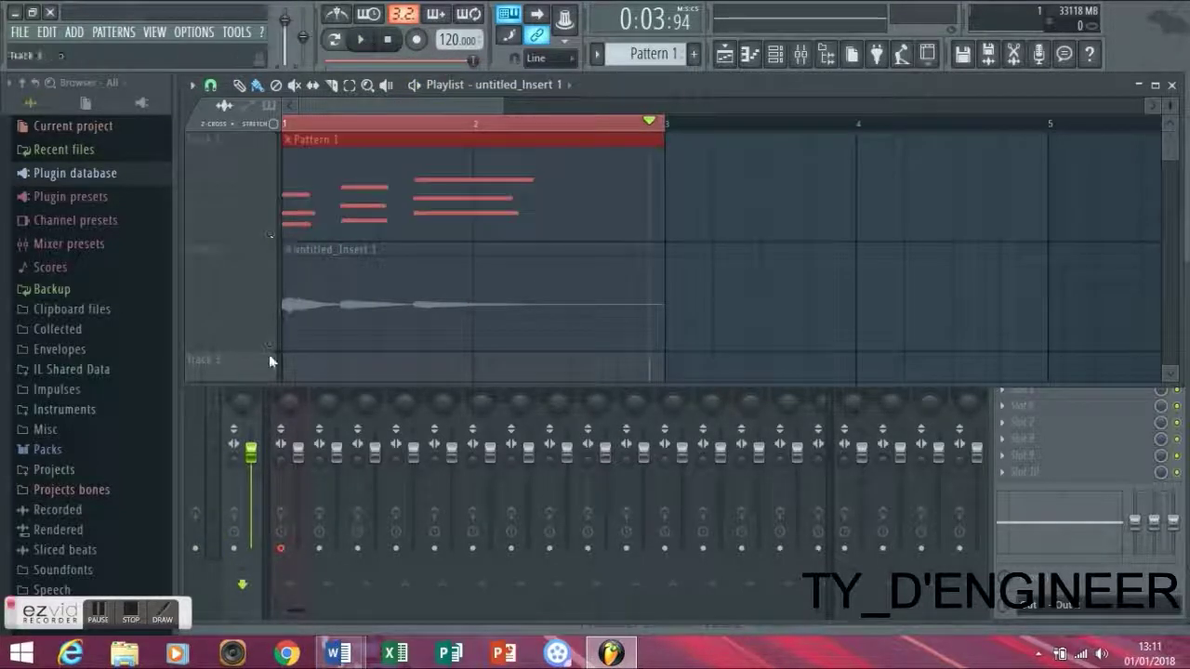
left_click(362, 39)
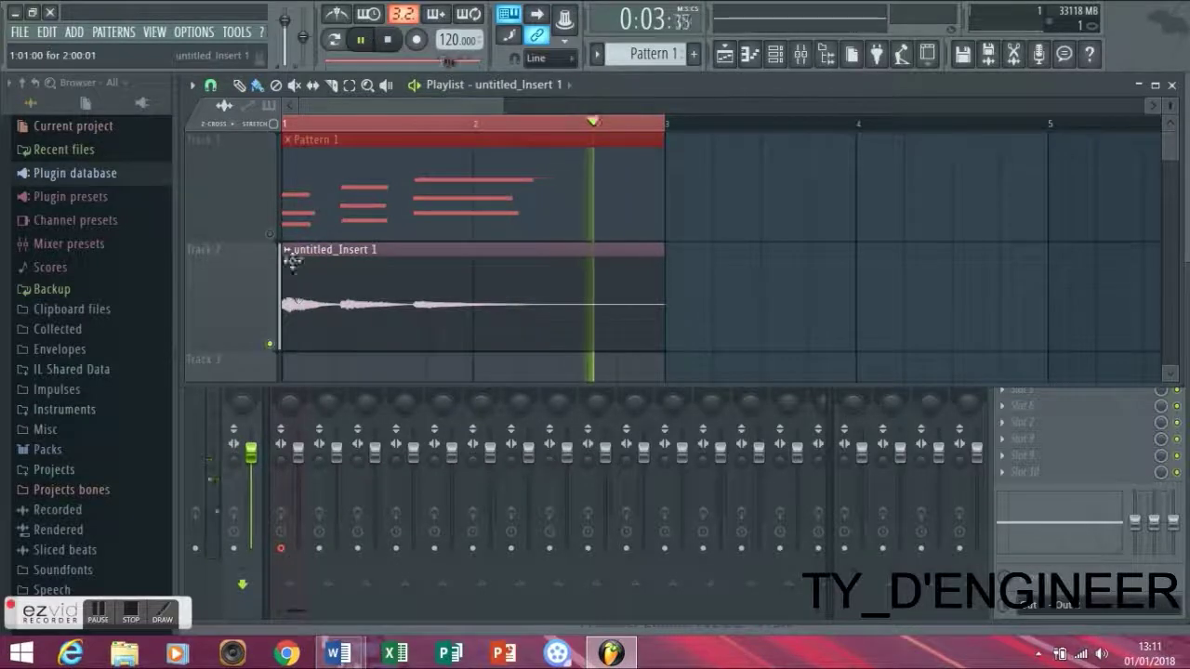
left_click(270, 343)
key("space")
left_click(270, 234)
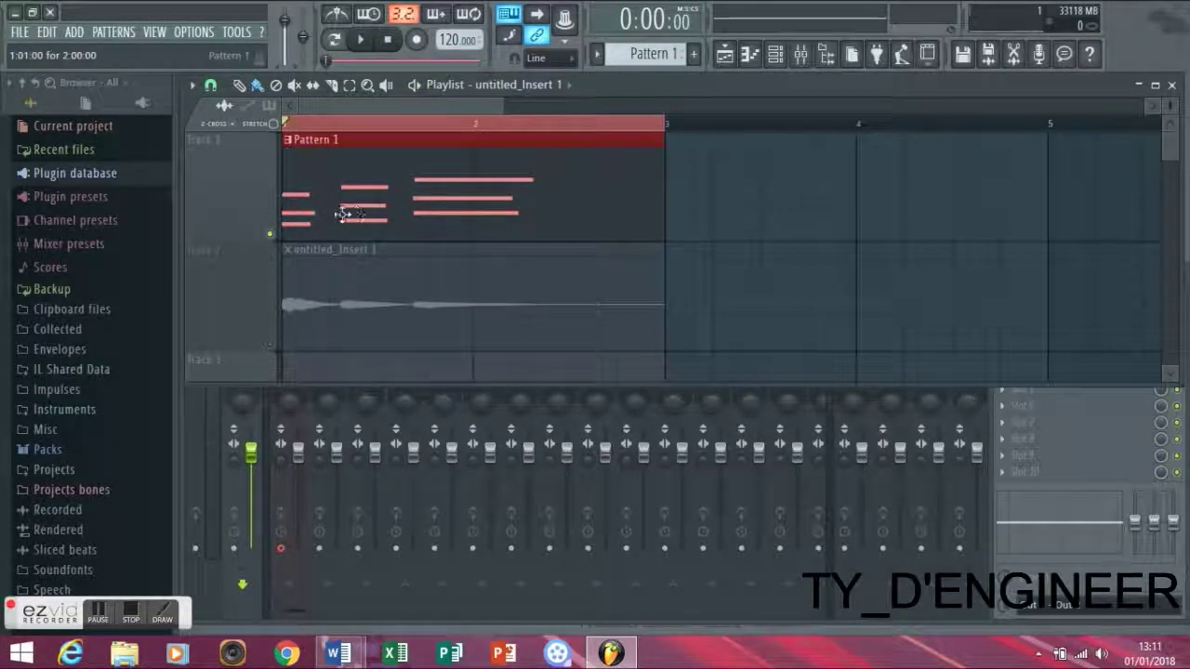
left_click(269, 349)
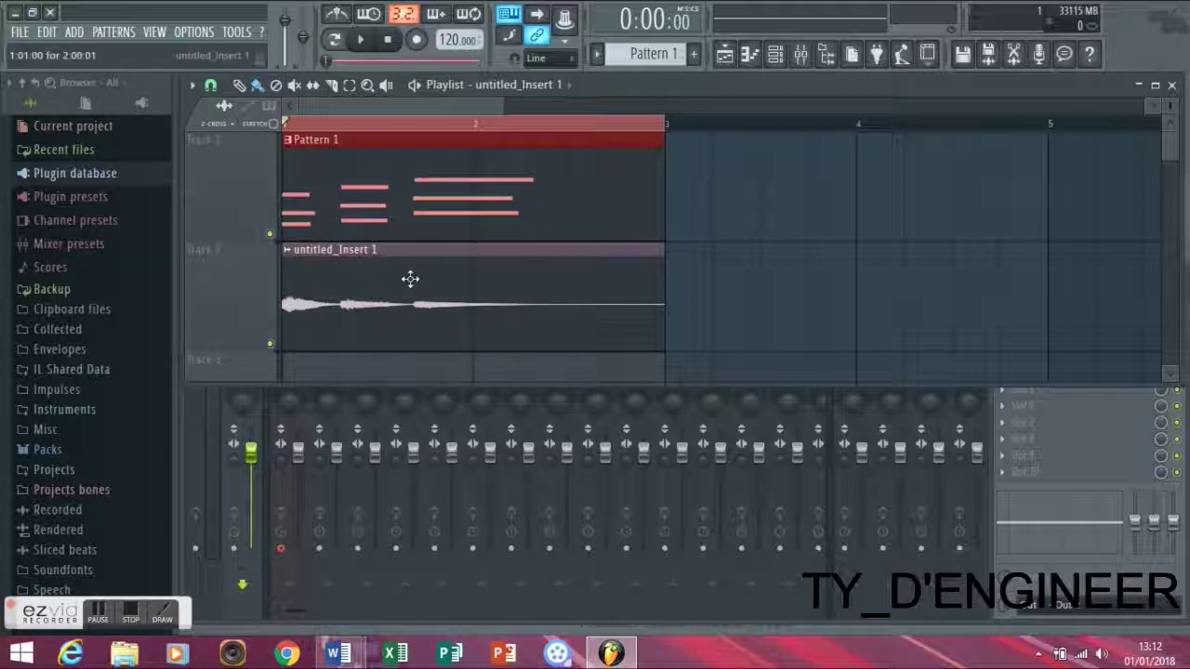
Route the untitled_Insert 1 audio clip channel to mixer track 3 and move the channel rack clear of the mixer.
left_click(775, 53)
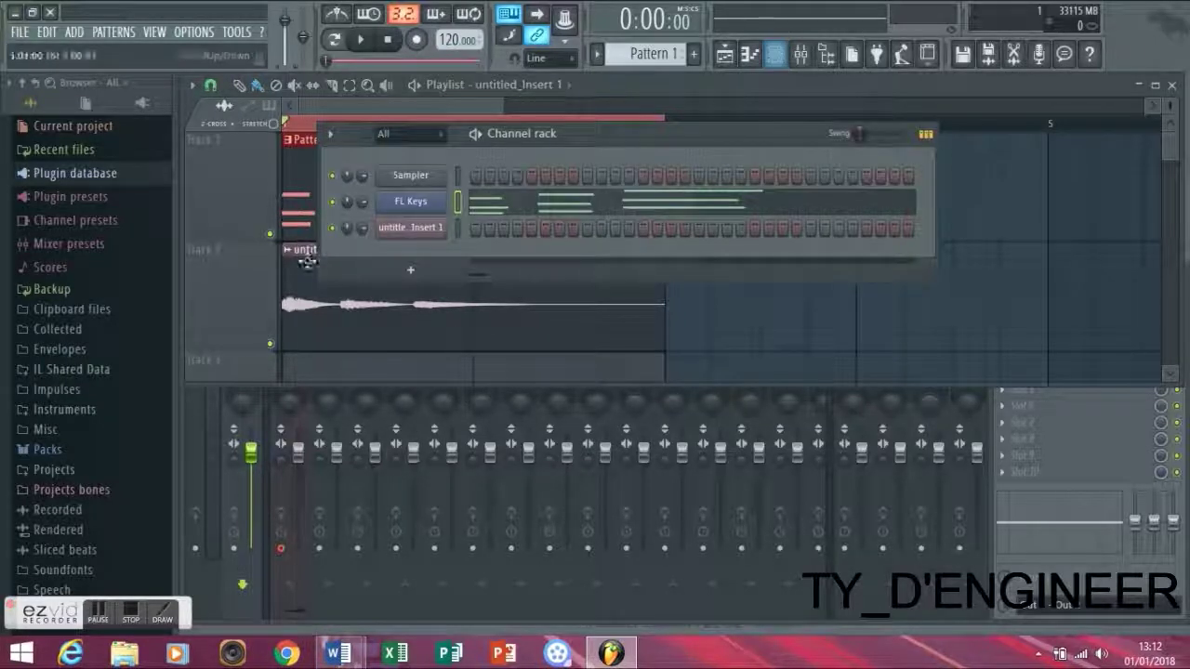
left_click(417, 232)
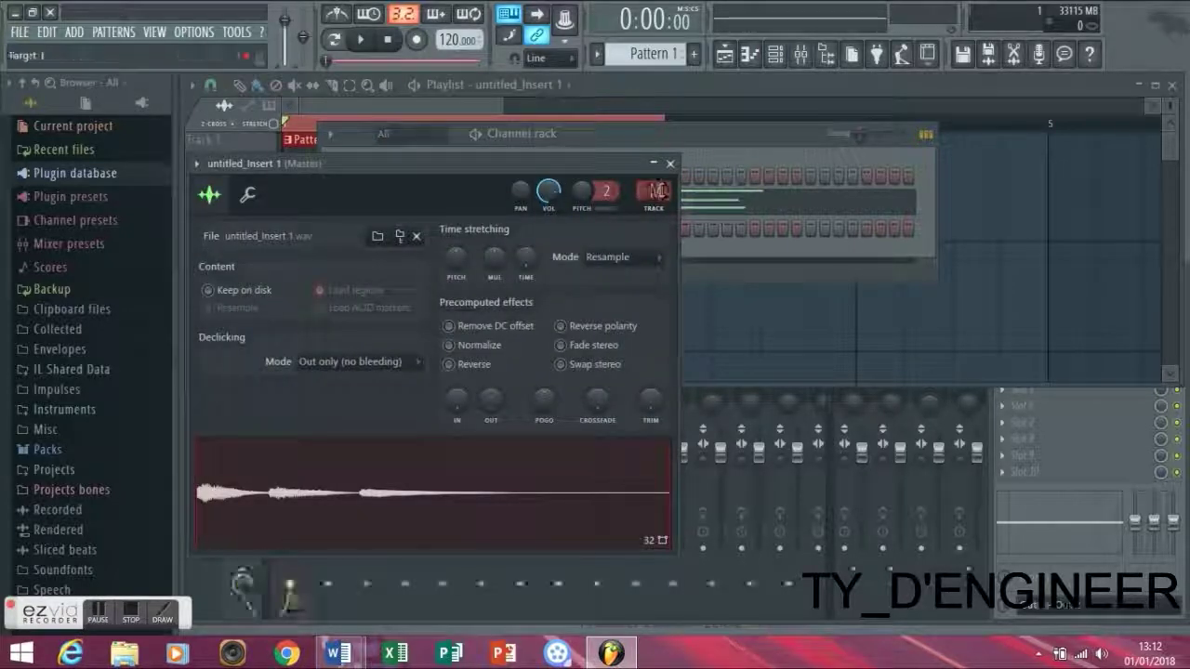
left_click(1063, 418)
left_click(651, 275)
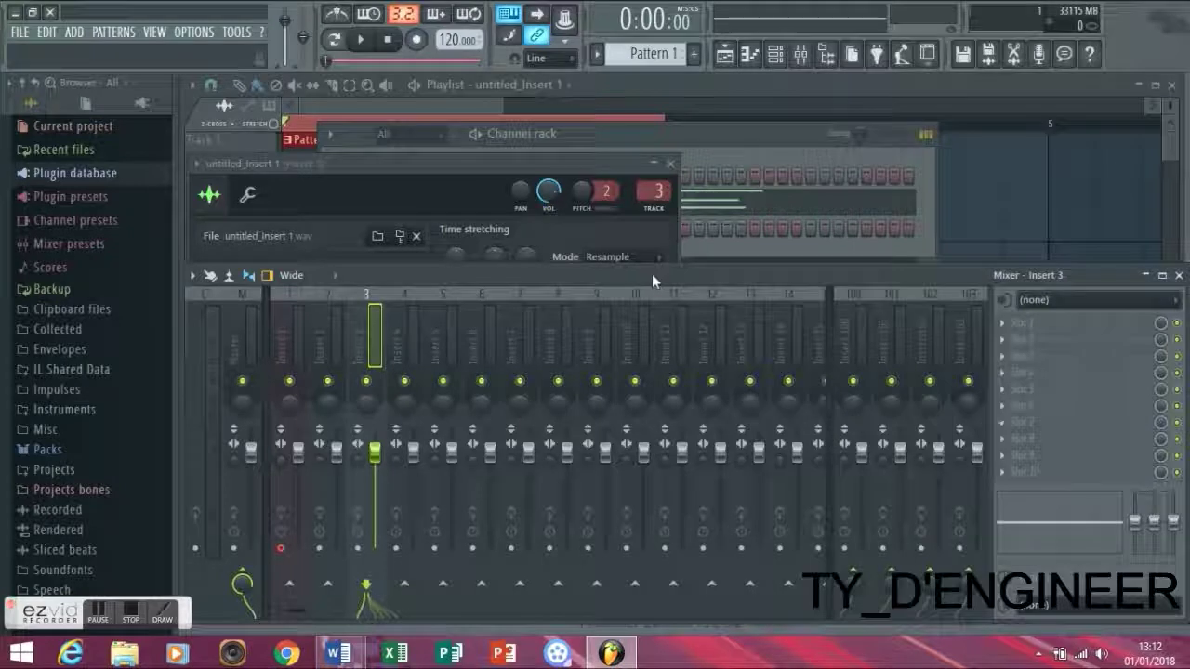
left_click(671, 164)
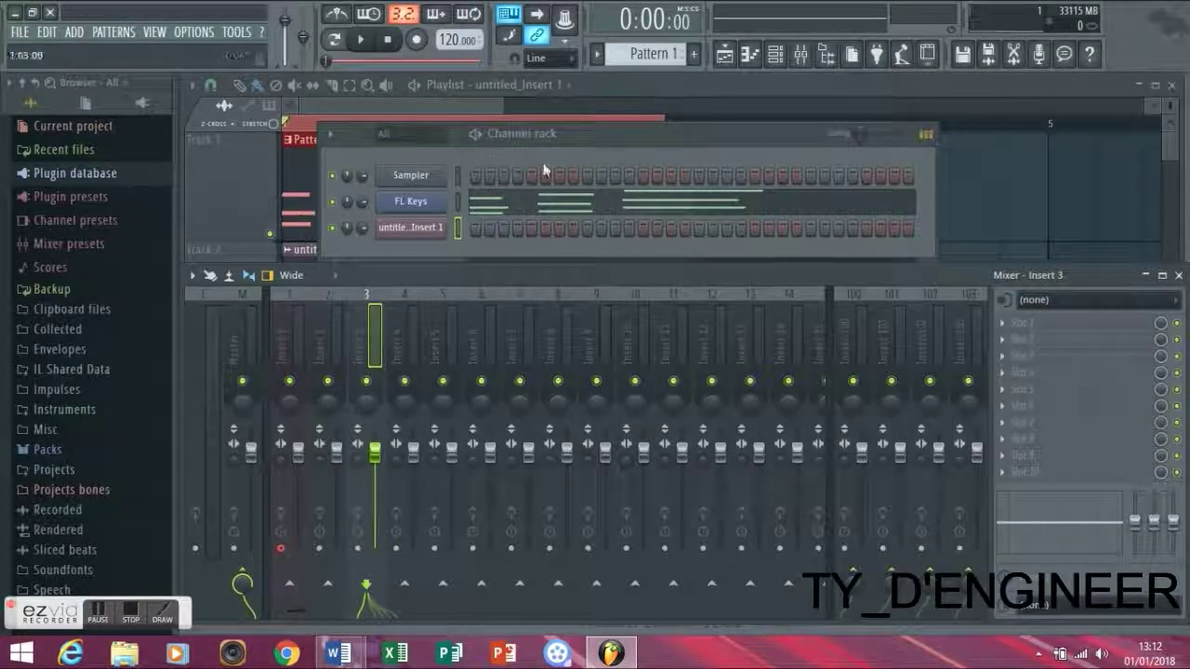
left_click_drag(574, 139, 554, 101)
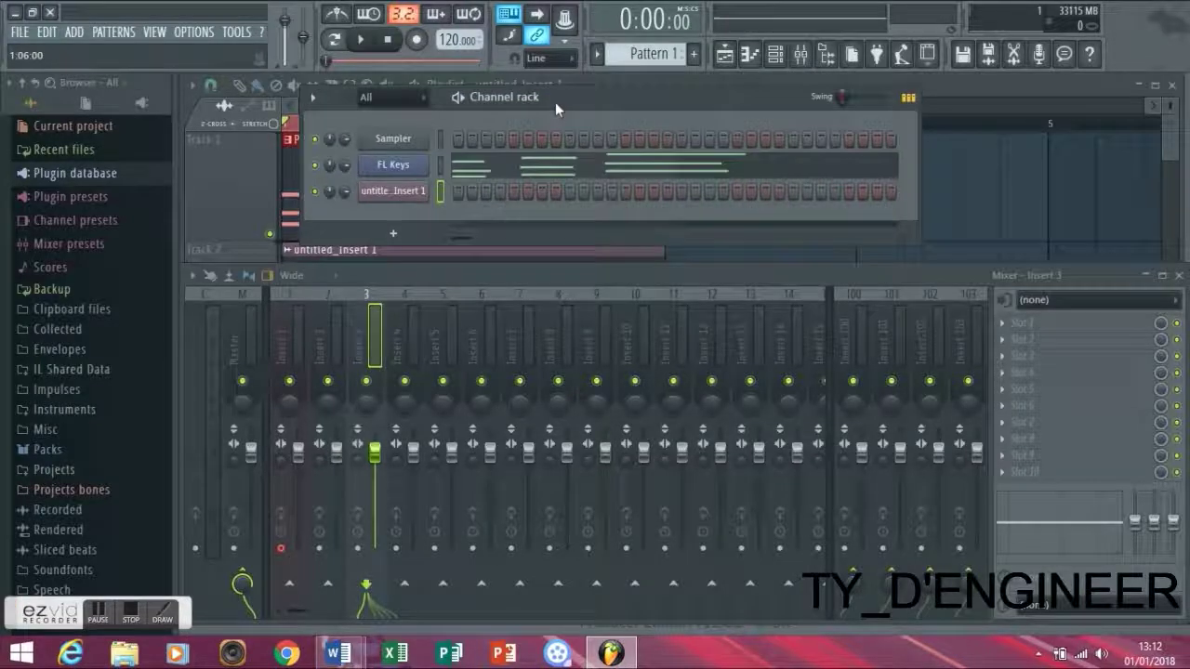